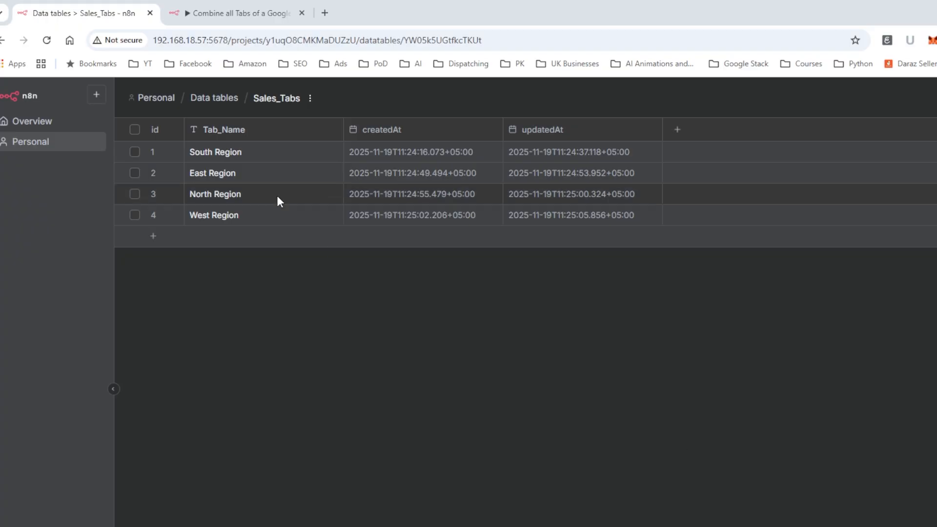
# Create a new data table named "Sales Tabs Names" in the Personal project
pyautogui.click(155, 98)
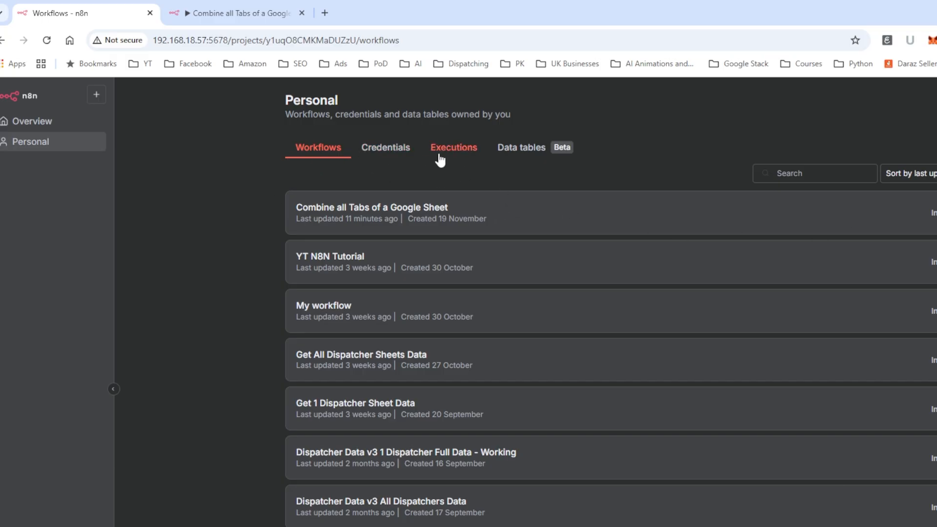
pyautogui.click(524, 156)
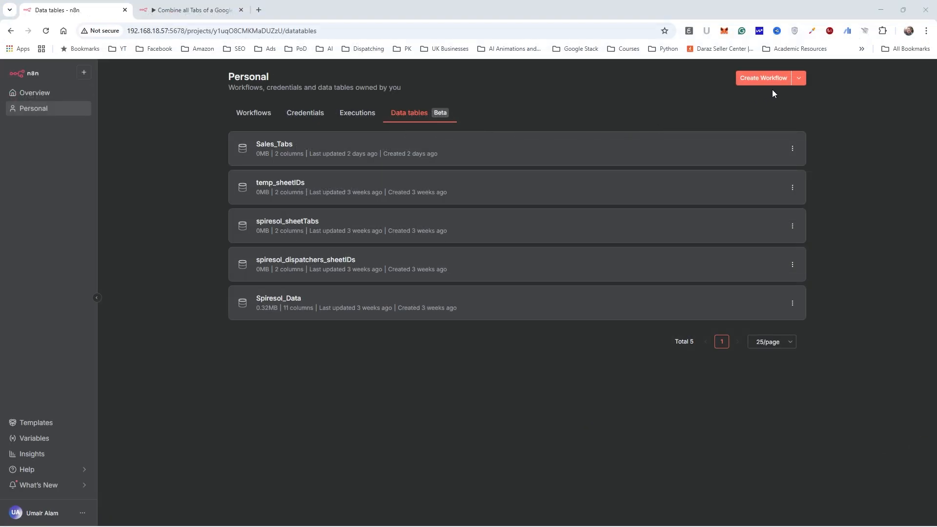
pyautogui.click(801, 82)
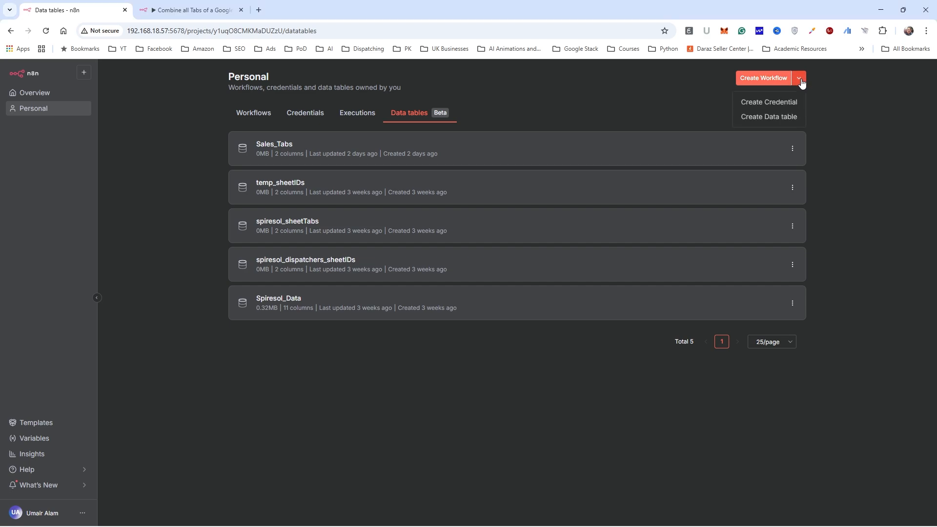
pyautogui.click(769, 120)
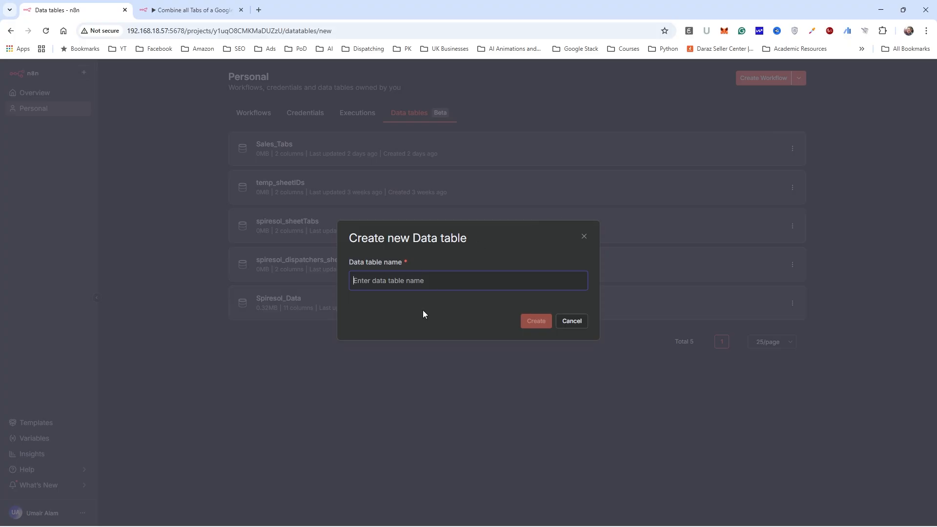
pyautogui.write('Sales Tabs Names')
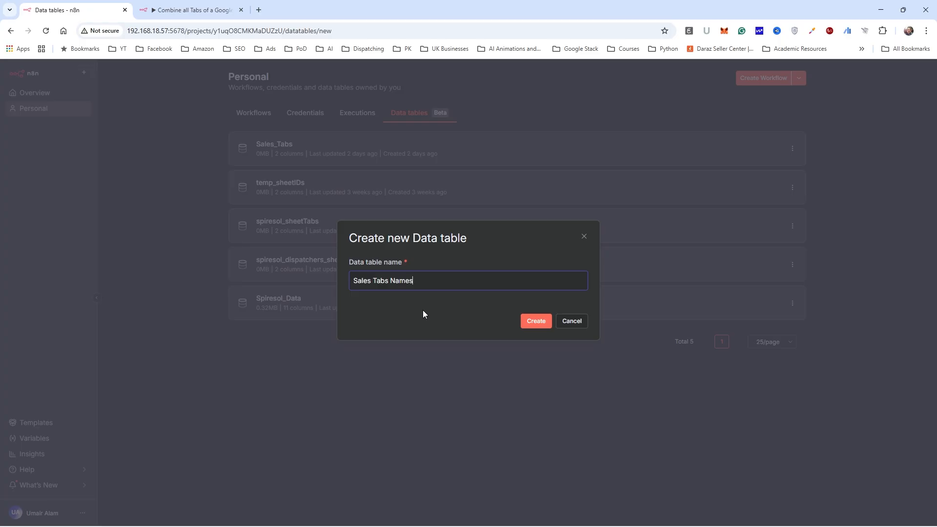
pyautogui.click(537, 322)
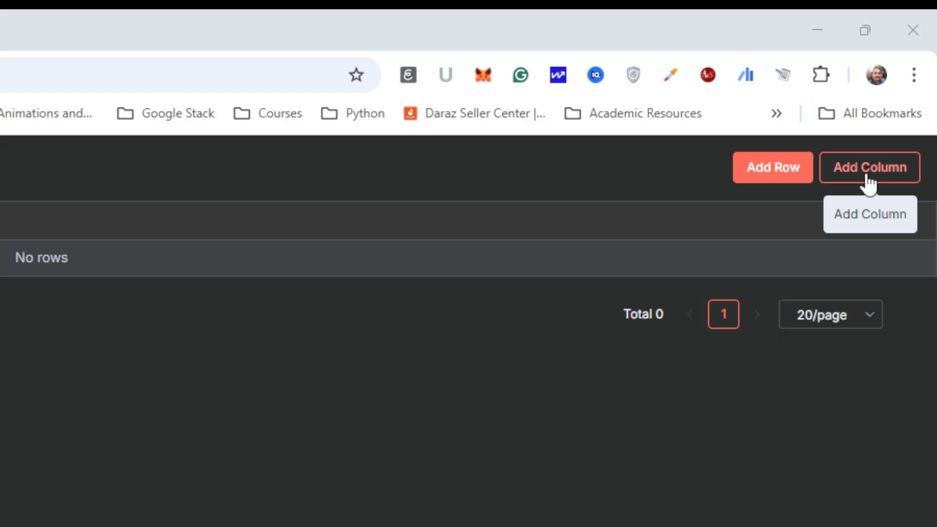
# Add a string column named Tab_Names to the Sales Tabs Names data table
pyautogui.click(867, 178)
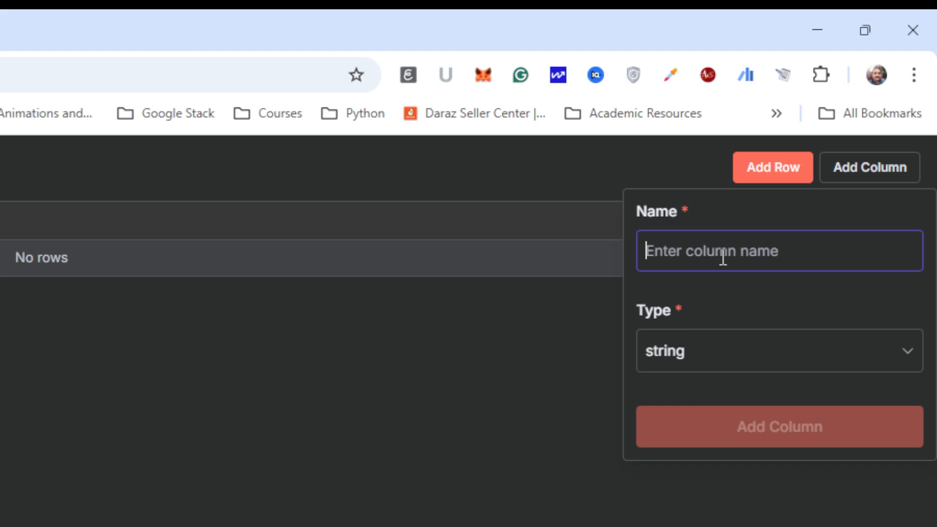
pyautogui.write('Tab_Names')
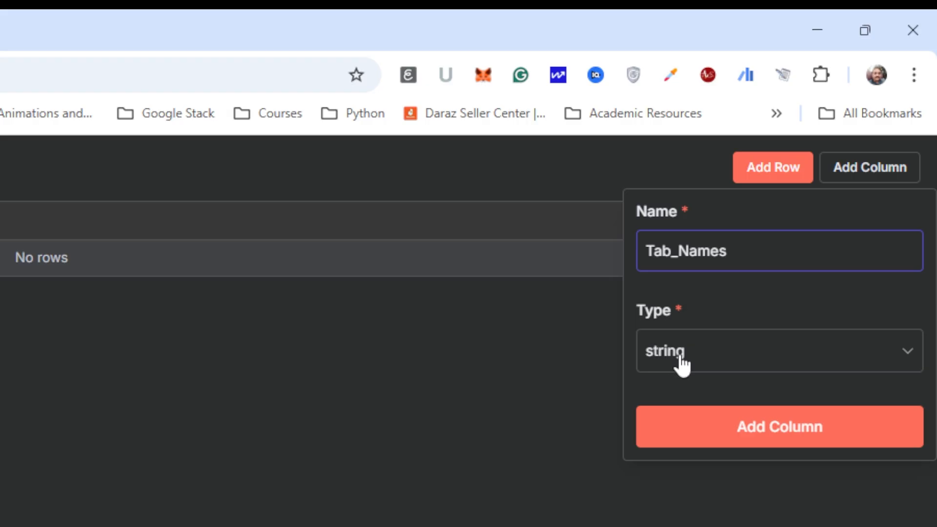
pyautogui.click(712, 364)
pyautogui.click(708, 411)
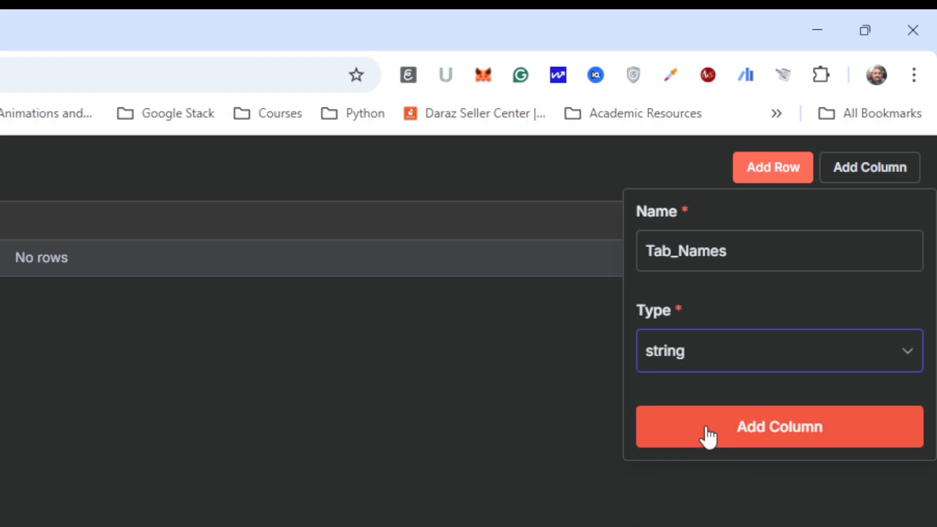
pyautogui.click(707, 430)
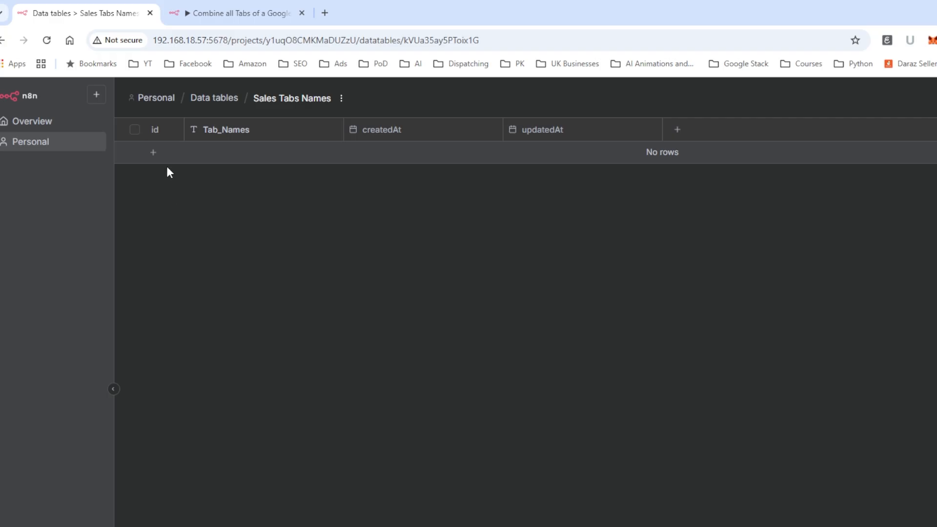
# Add a first row with "South Region" as its tab name and a second row left empty
pyautogui.click(153, 154)
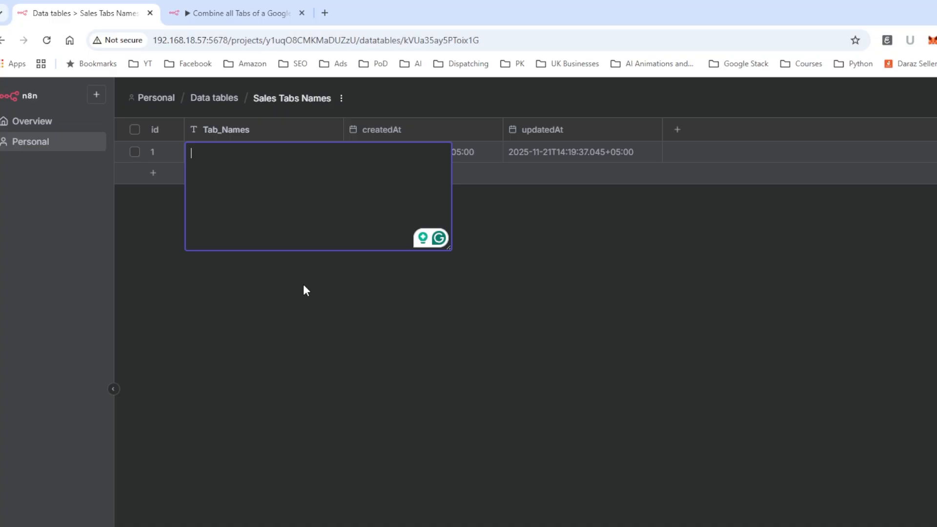
pyautogui.write('South Regio')
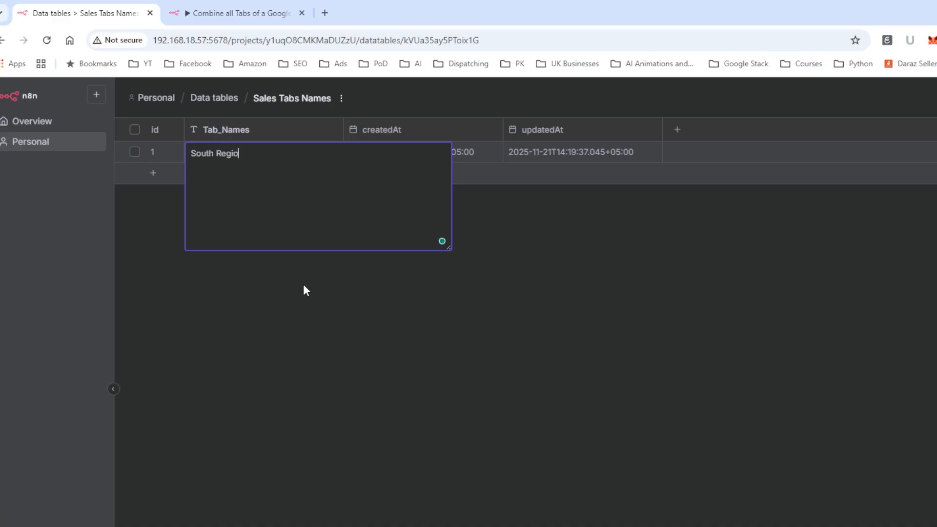
pyautogui.write('n')
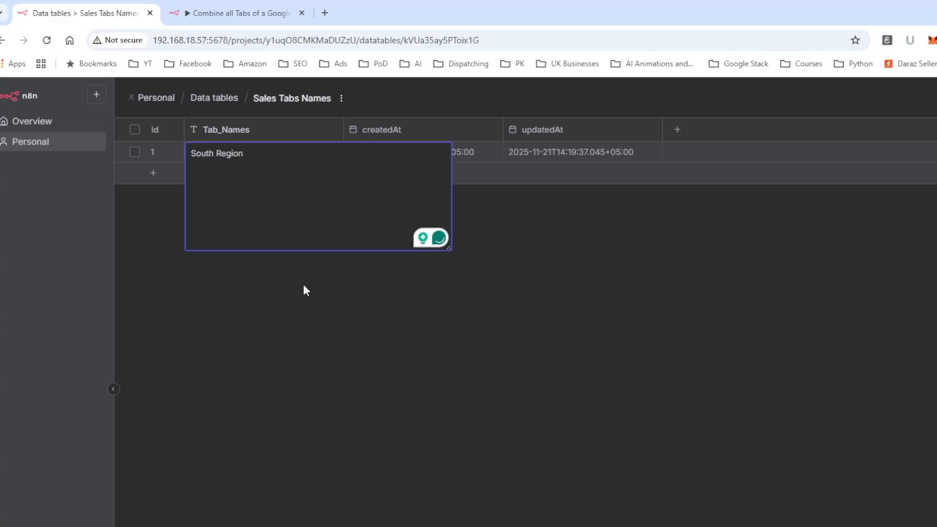
pyautogui.press('Return')
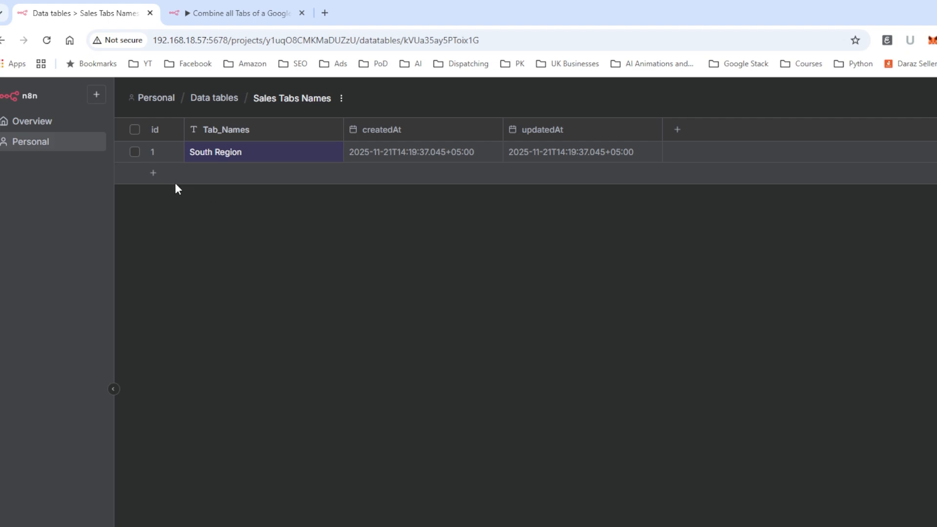
pyautogui.click(154, 173)
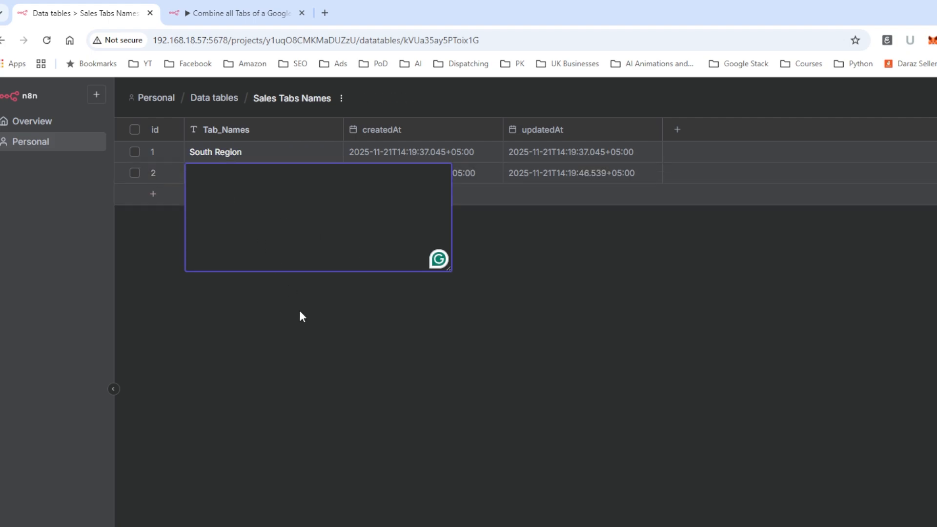
pyautogui.click(314, 344)
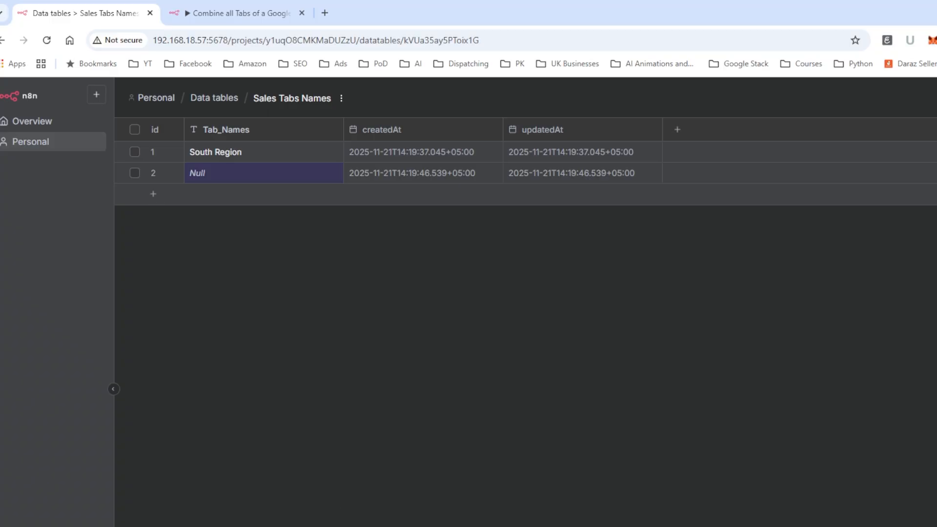
# View the tab names in the existing Sales_Tabs data table and return to the data tables list
pyautogui.hotkey('alt', 'Left')
pyautogui.click(361, 209)
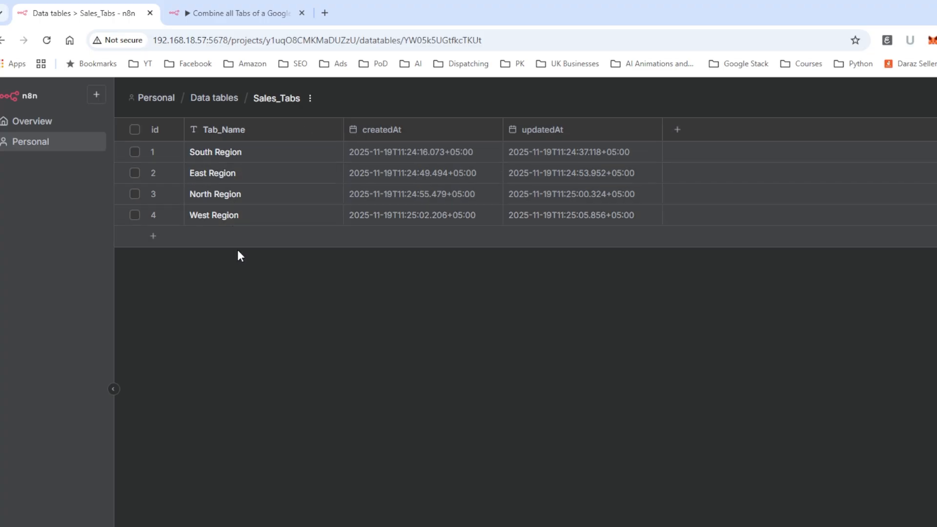
pyautogui.click(202, 99)
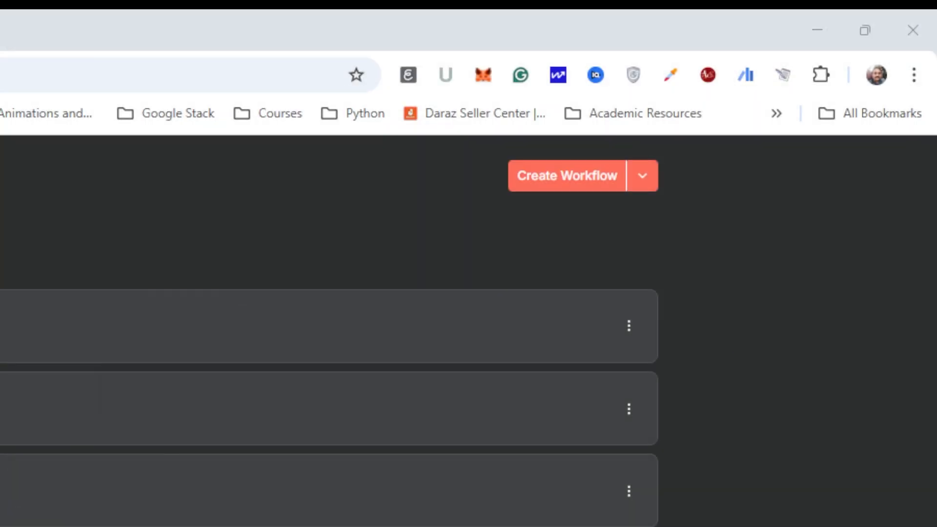
# Create a new workflow in the Personal project and name it "Combine Google Sheets Tabs"
pyautogui.click(565, 184)
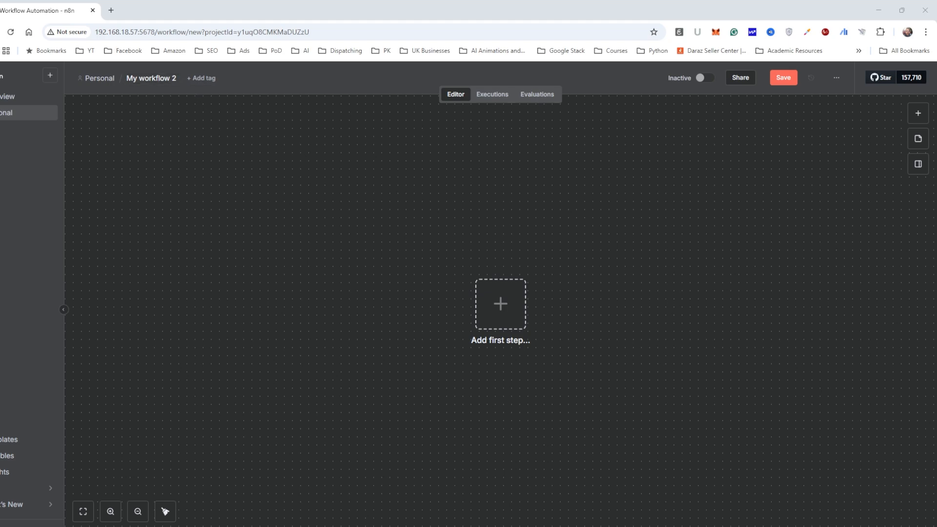
pyautogui.click(228, 105)
pyautogui.write('C')
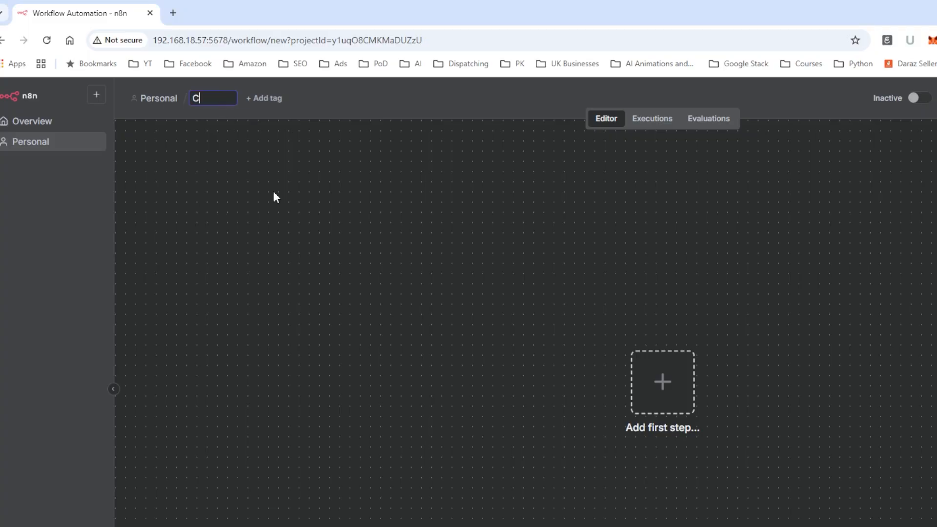
pyautogui.write('ombine Google Sheets Tabs')
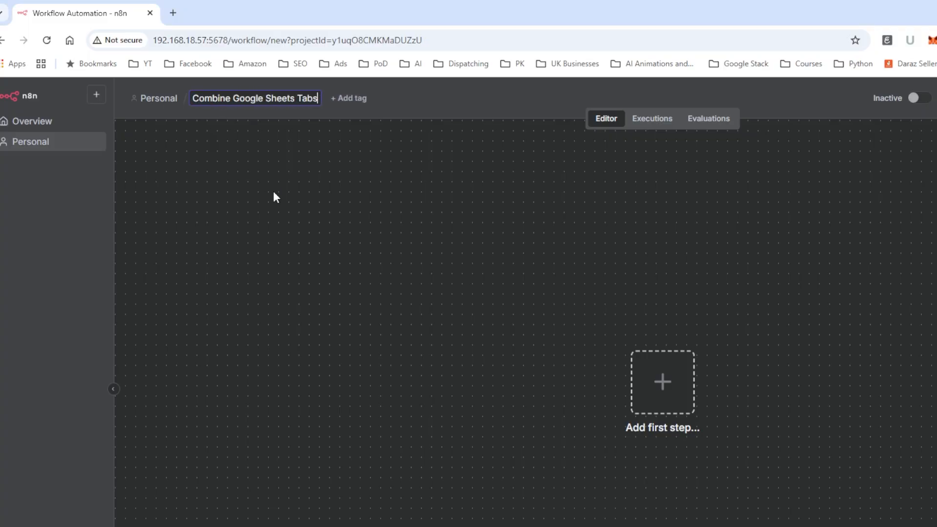
pyautogui.press('Return')
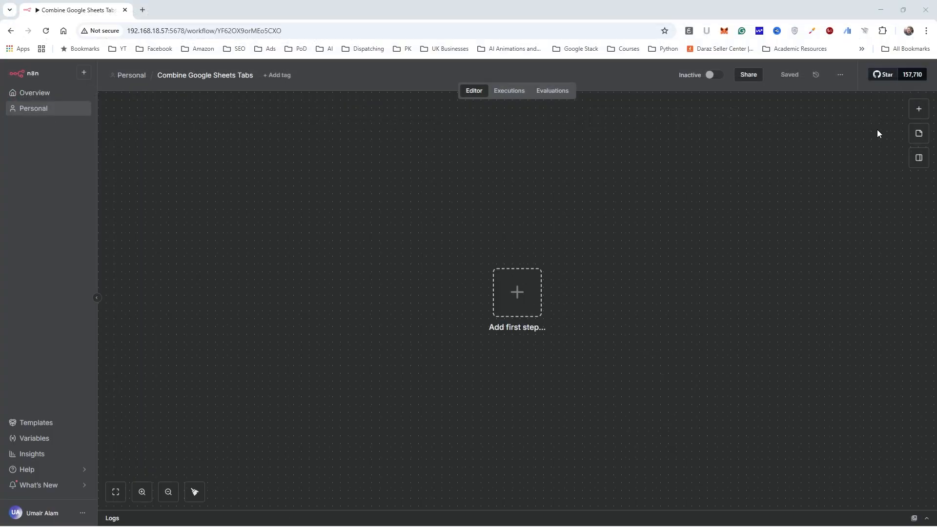
# Add a manual trigger as the workflow's first node and place it toward the left side of the canvas
pyautogui.click(919, 111)
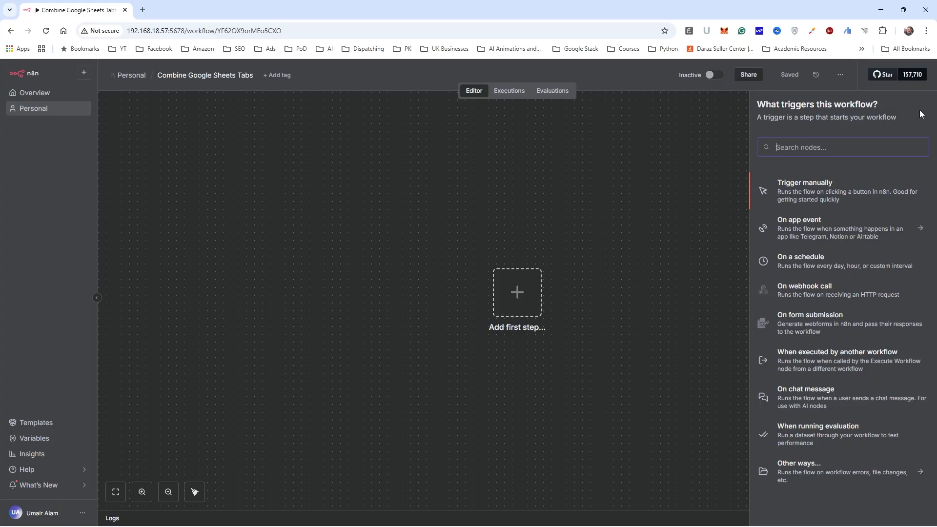
pyautogui.click(818, 194)
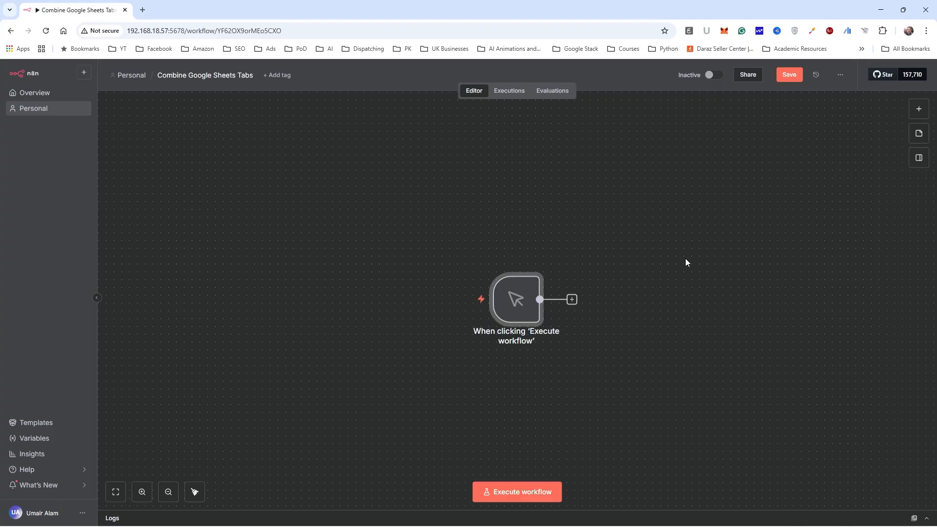
pyautogui.moveTo(519, 304); pyautogui.dragTo(268, 279)
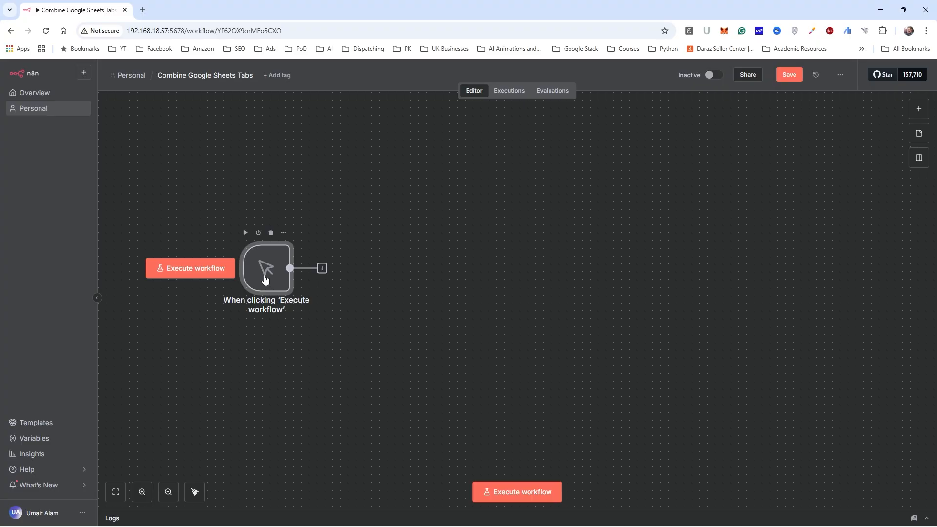
# Open the manual trigger's output for editing and delete all of the sample JSON
pyautogui.doubleClick(265, 279)
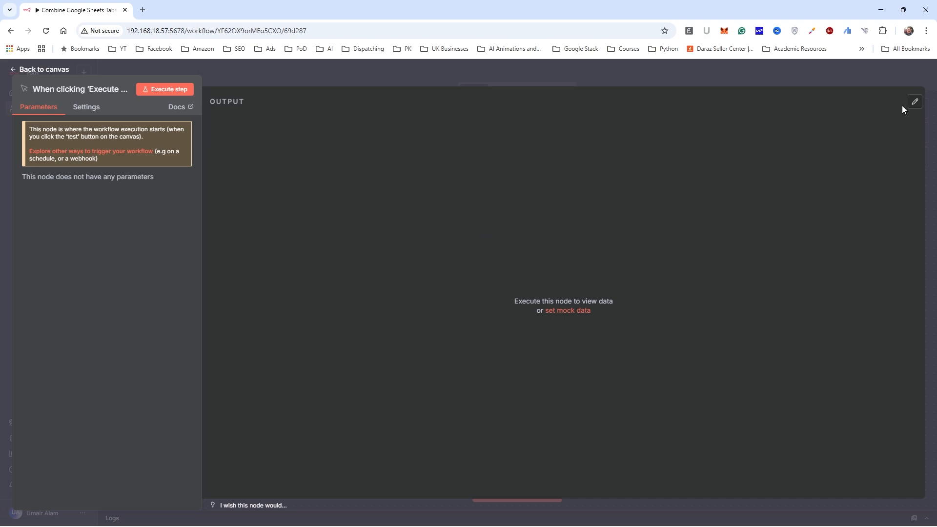
pyautogui.click(914, 101)
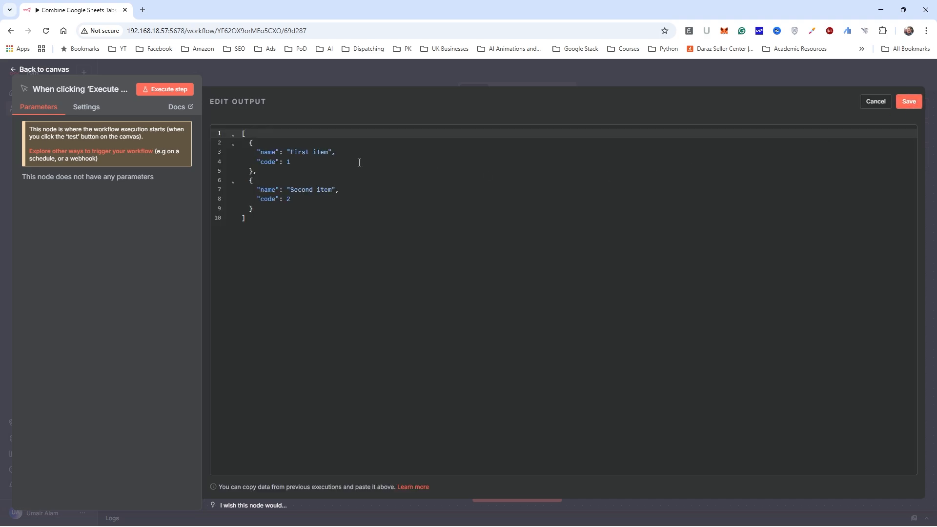
pyautogui.moveTo(241, 133); pyautogui.dragTo(286, 237)
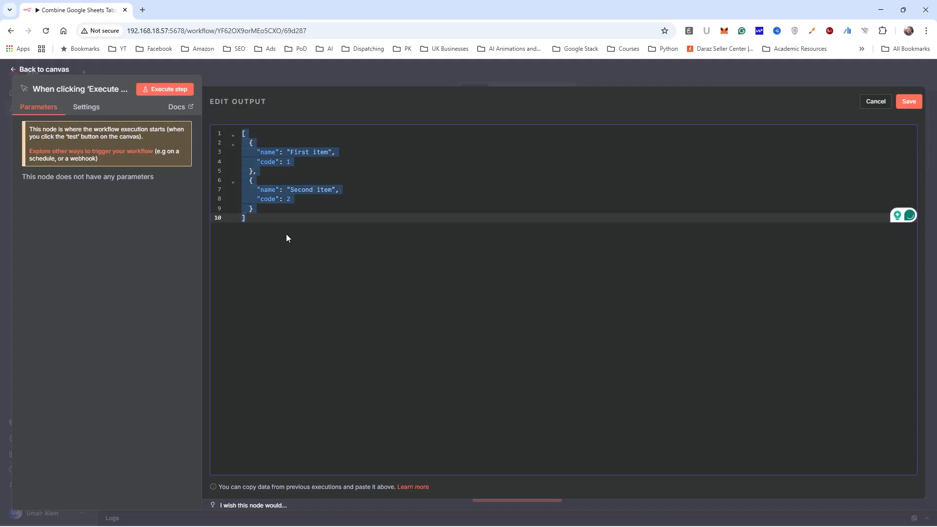
pyautogui.press('BackSpace')
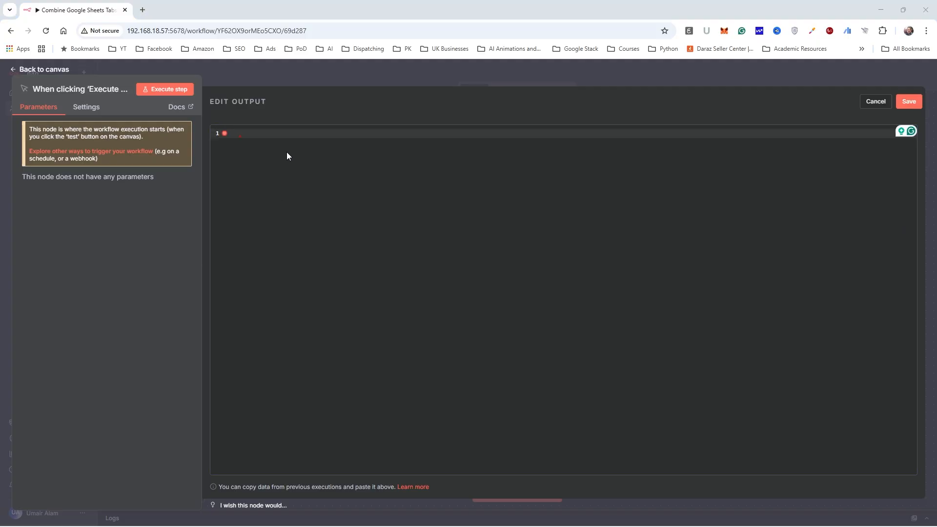
pyautogui.click(243, 138)
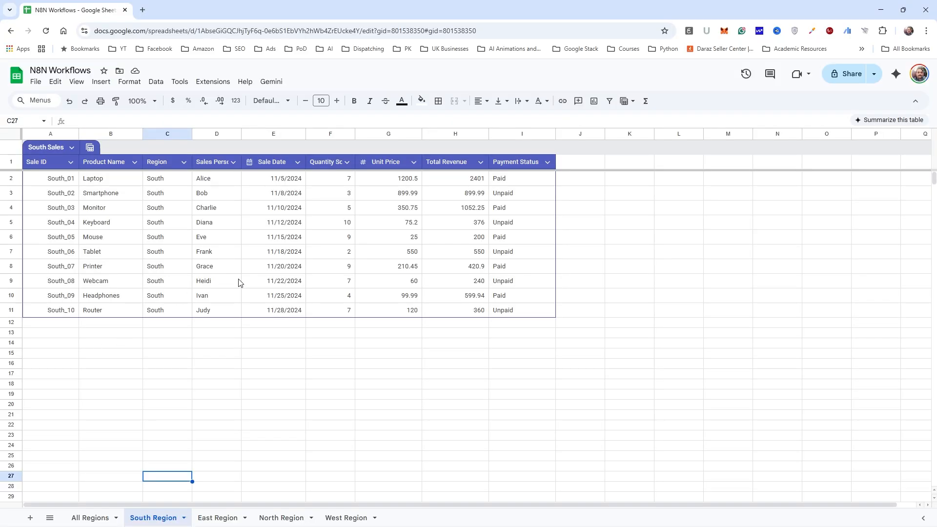
# Switch to the N8N Workflows spreadsheet in Google Sheets and copy the spreadsheet ID from its URL
pyautogui.click(629, 224)
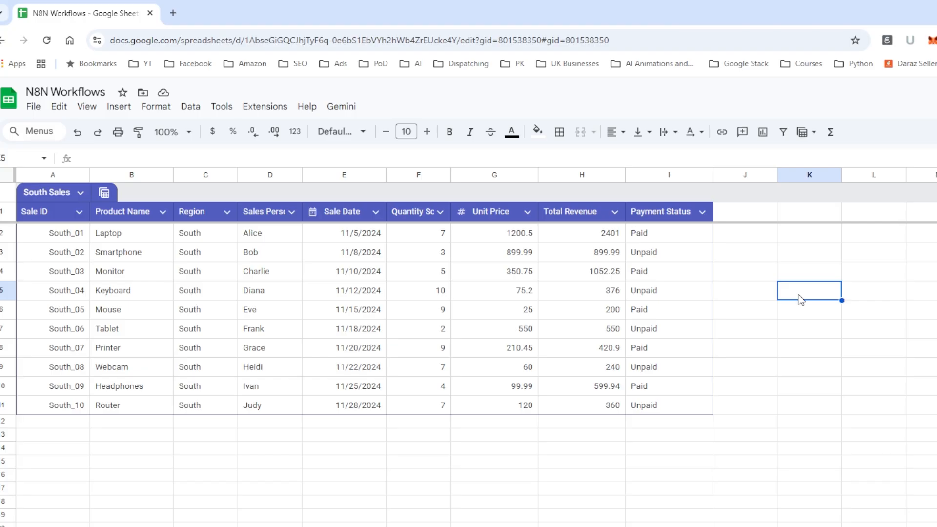
pyautogui.click(663, 44)
pyautogui.click(639, 40)
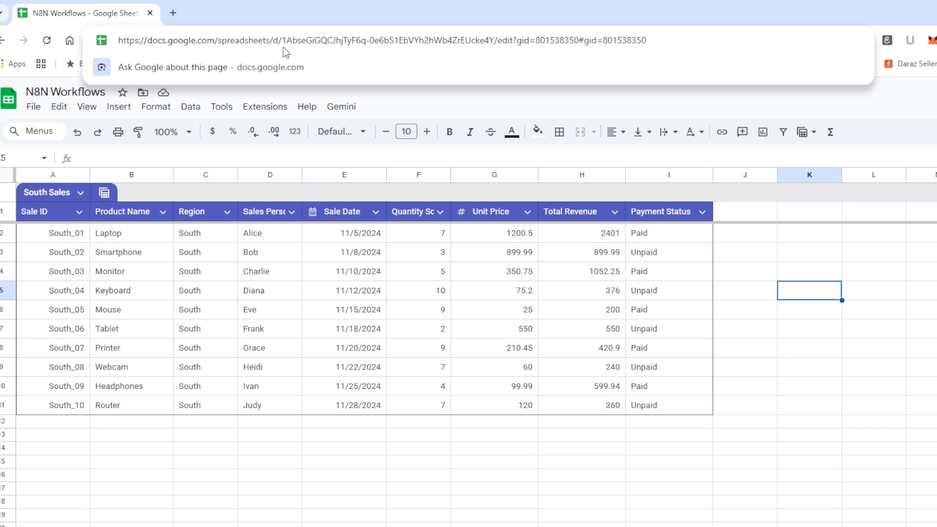
pyautogui.moveTo(282, 40); pyautogui.dragTo(495, 45)
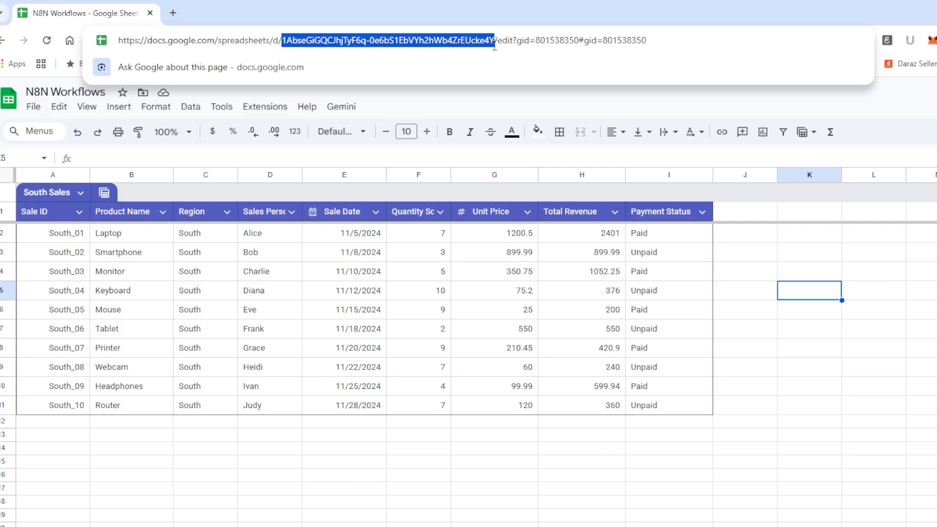
pyautogui.rightClick(433, 45)
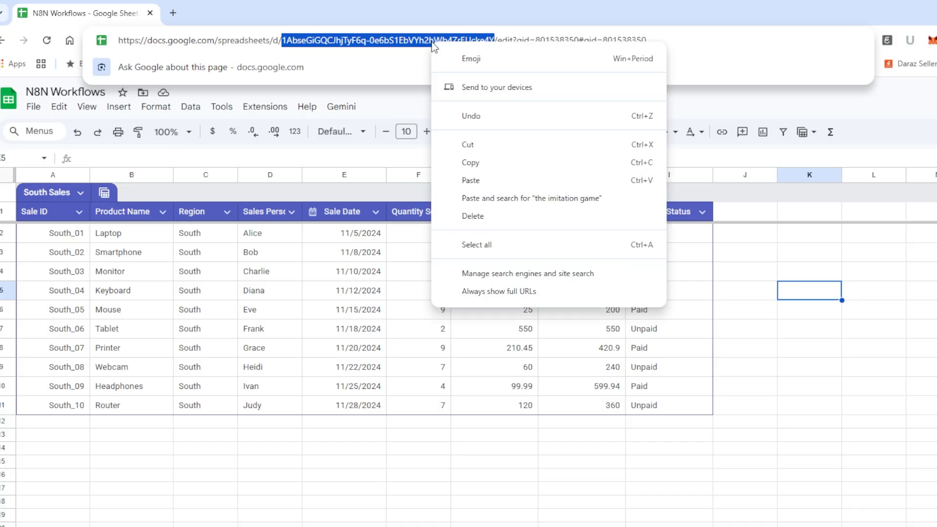
pyautogui.click(492, 163)
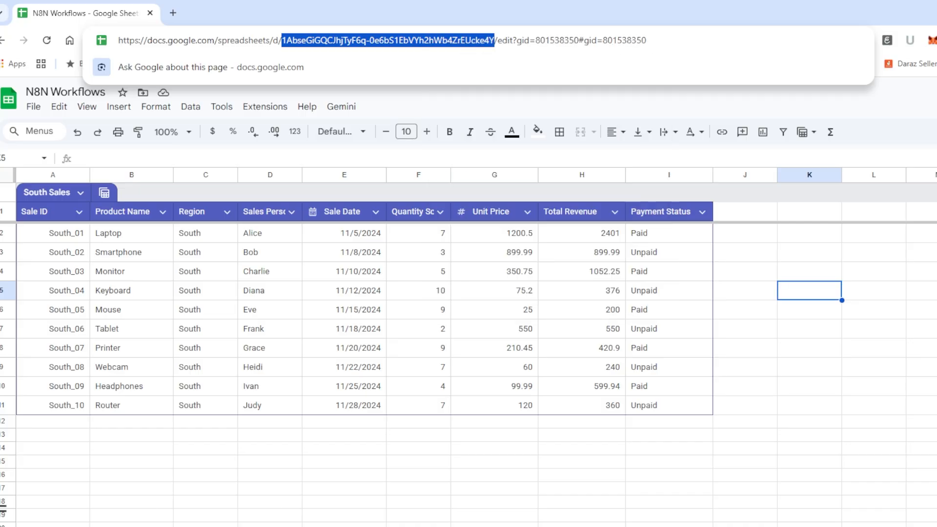
# Switch back to n8n and save the trigger's output as a JSON array with one object whose "sheet_id" holds the spreadsheet ID
pyautogui.hotkey('alt', 'Tab')
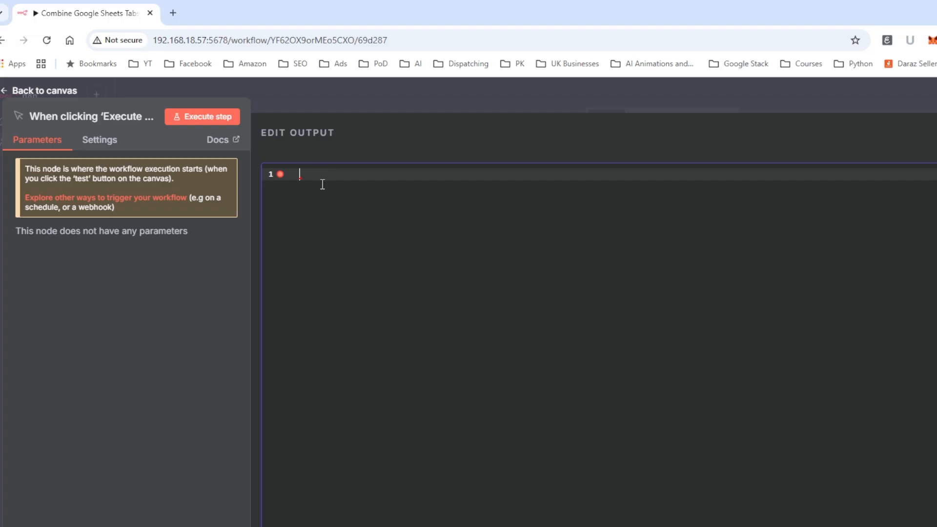
pyautogui.hotkey('ctrl', 'v')
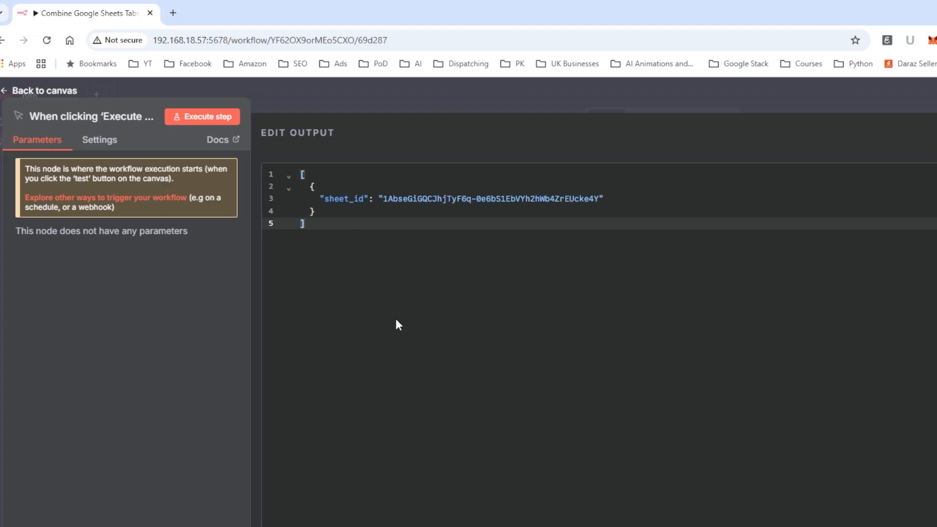
pyautogui.press('Up')
pyautogui.press('Up')
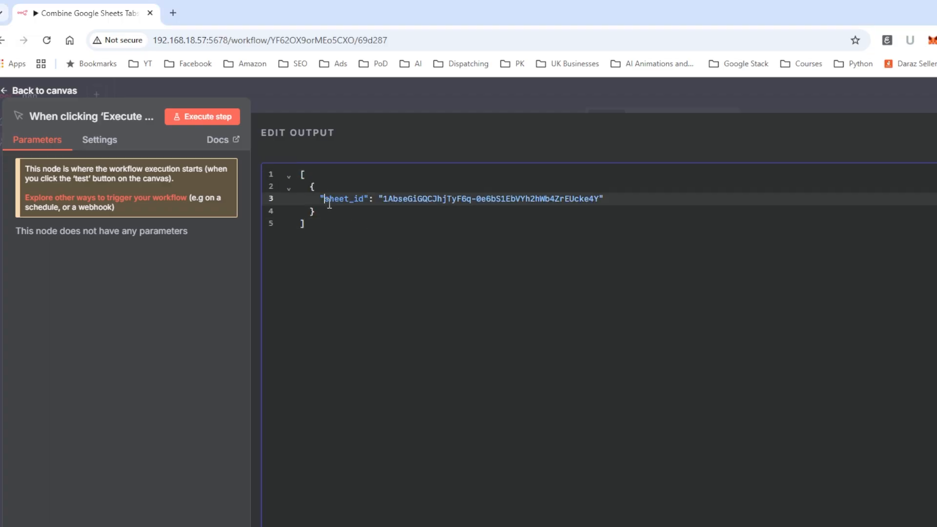
pyautogui.moveTo(324, 199); pyautogui.dragTo(609, 203)
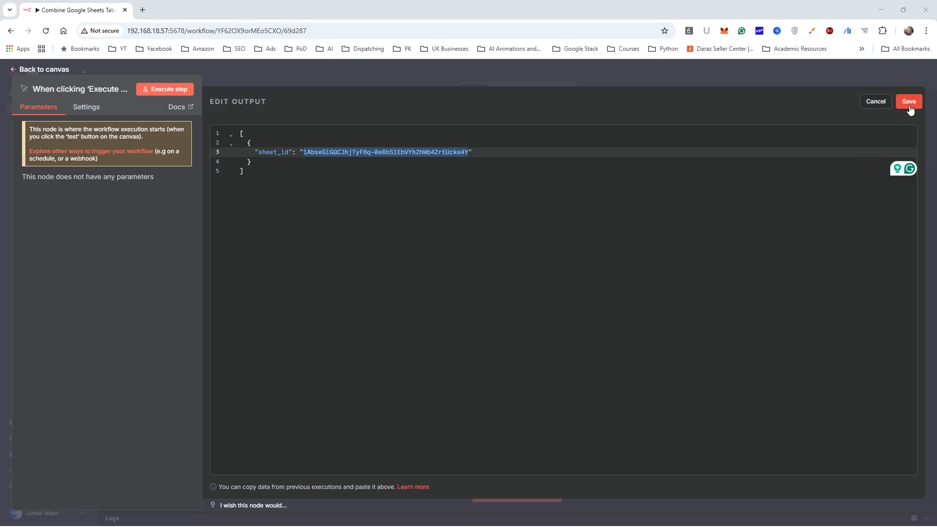
pyautogui.click(909, 104)
pyautogui.press('Escape')
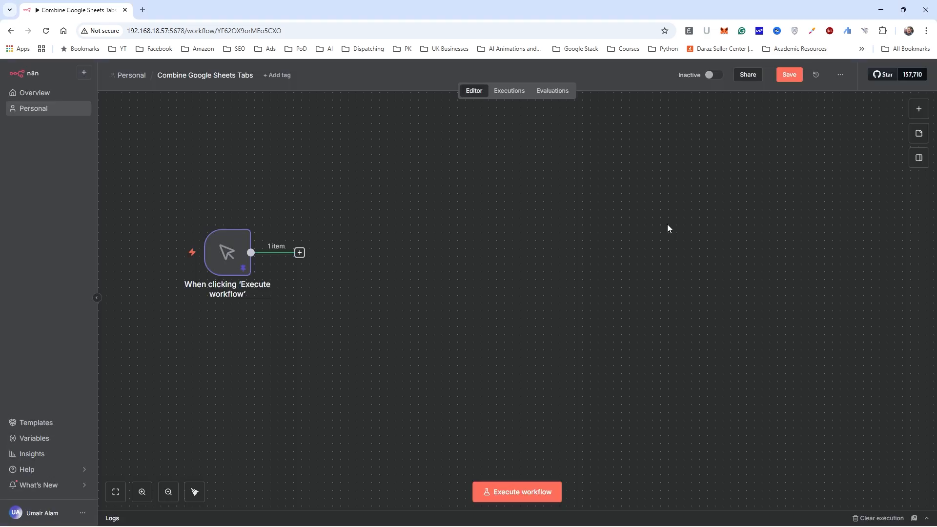
# Add a Data table node with the Get row(s) action after the manual trigger
pyautogui.click(299, 252)
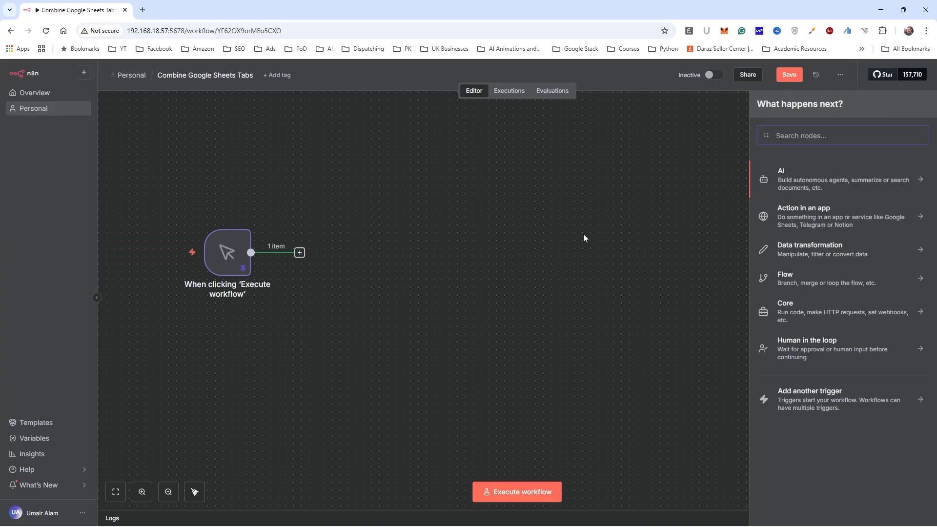
pyautogui.write('data')
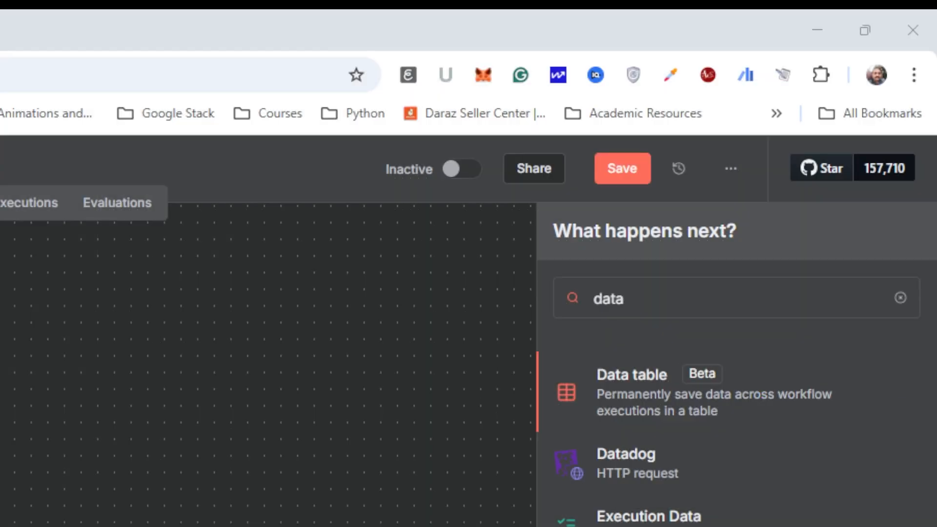
pyautogui.click(798, 186)
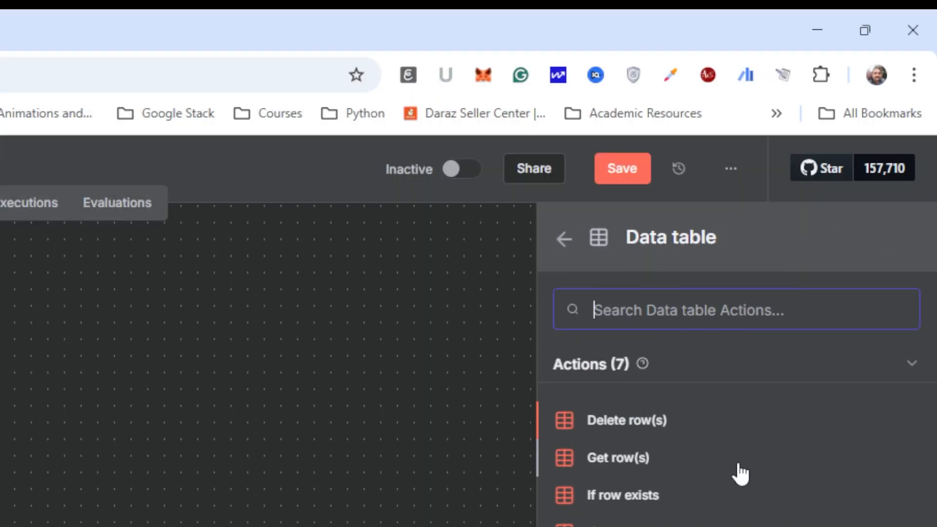
pyautogui.click(652, 461)
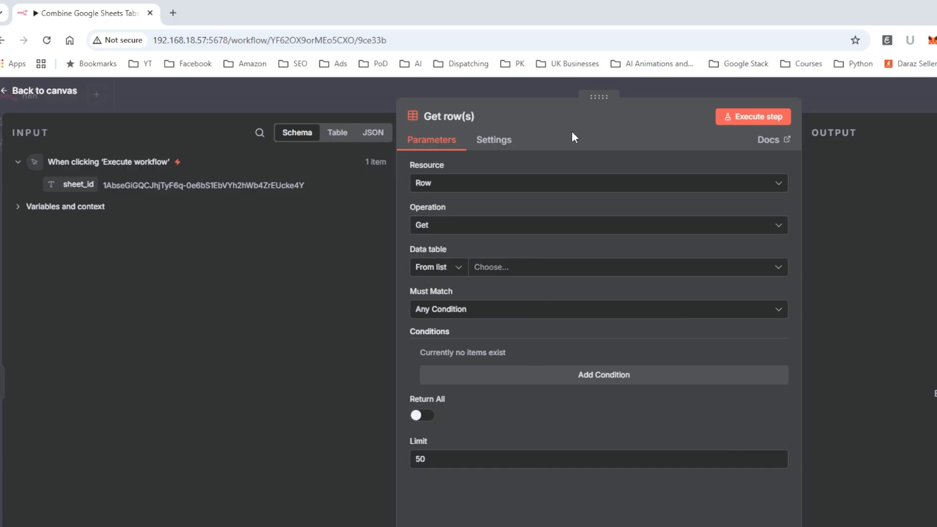
# Rename the Get row(s) data table node as "Get Tabs Names"
pyautogui.click(454, 112)
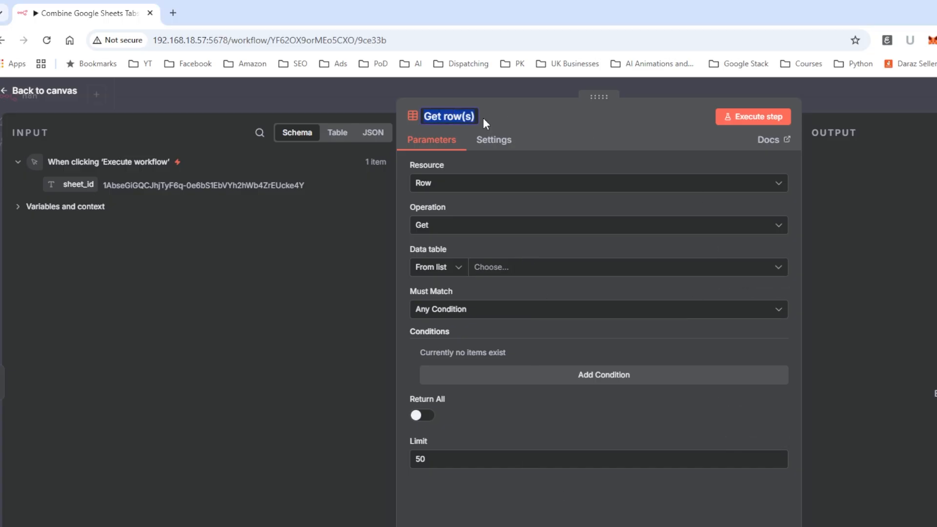
pyautogui.write('Get Tab')
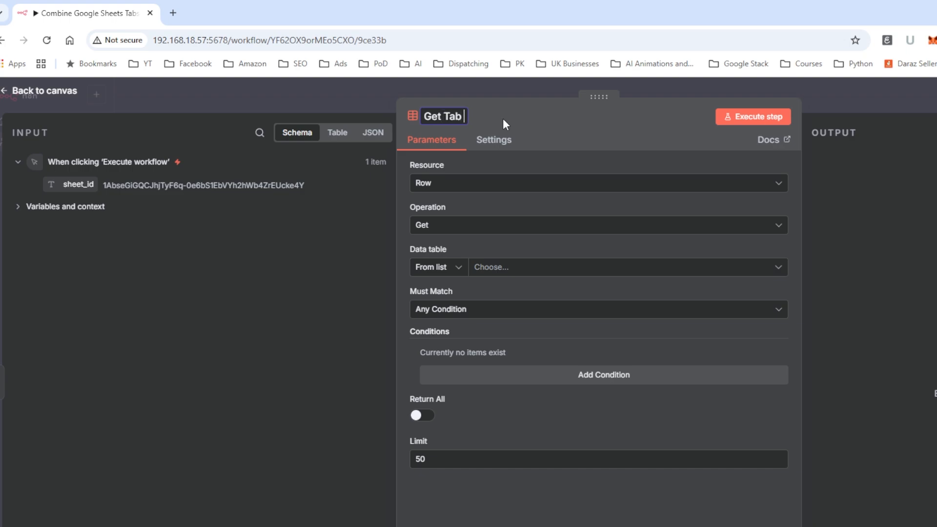
pyautogui.write('s Names')
pyautogui.press('Return')
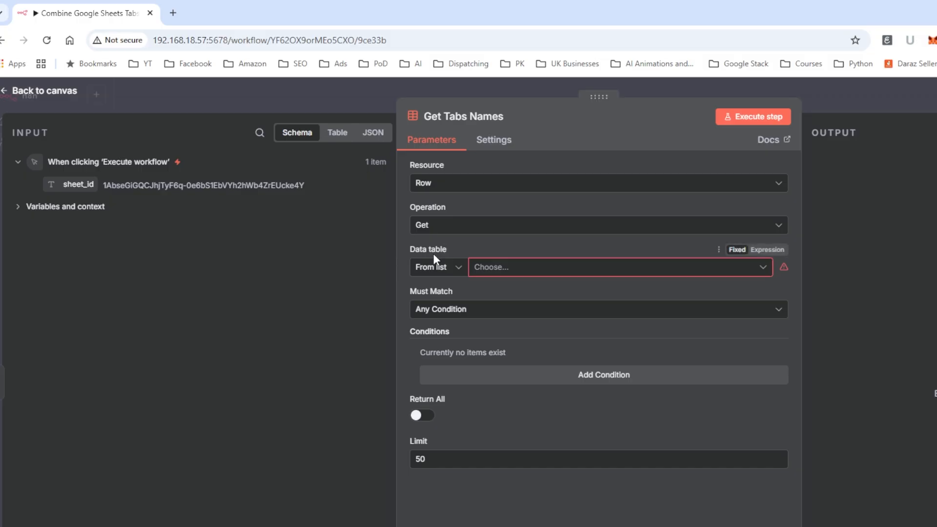
# Choose Sales_Tabs as the node's data table and turn on Return All
pyautogui.click(734, 275)
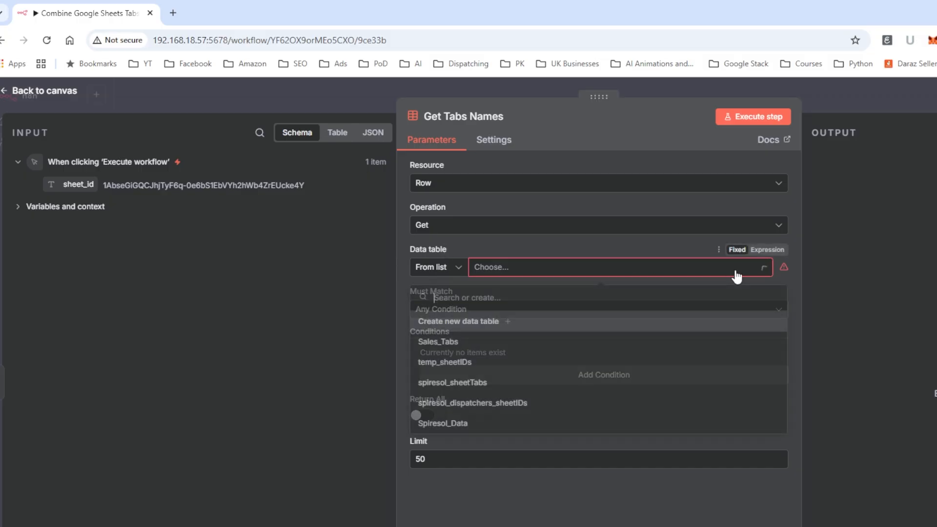
pyautogui.click(445, 344)
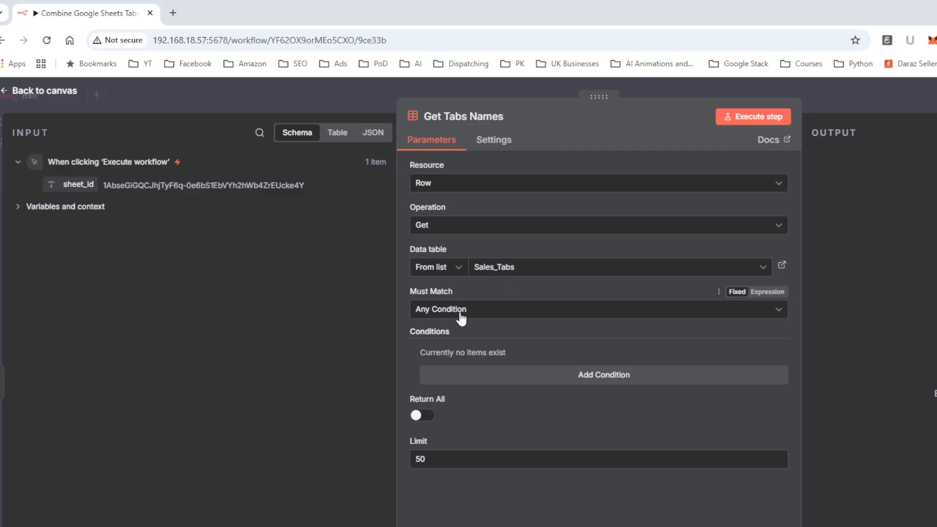
pyautogui.click(422, 417)
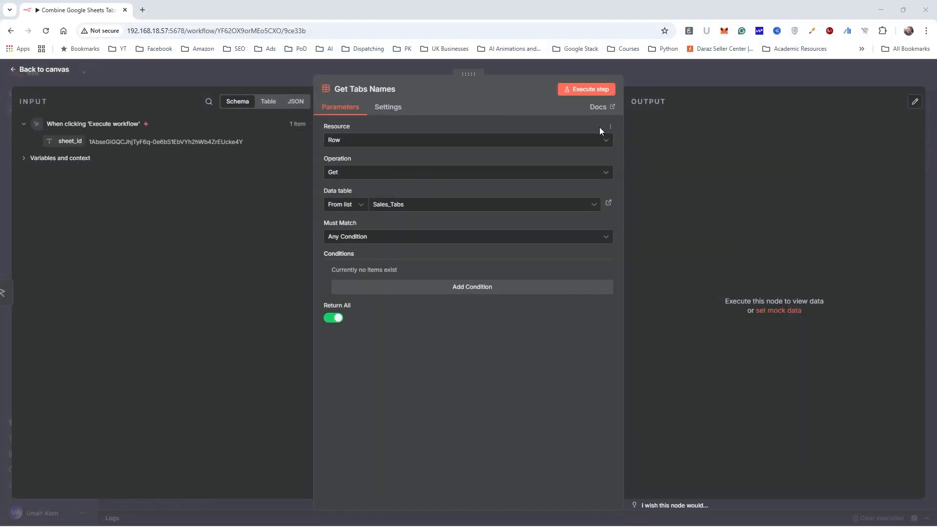
# Execute the Get Tabs Names node, check its output in table view, and return to the canvas
pyautogui.click(578, 90)
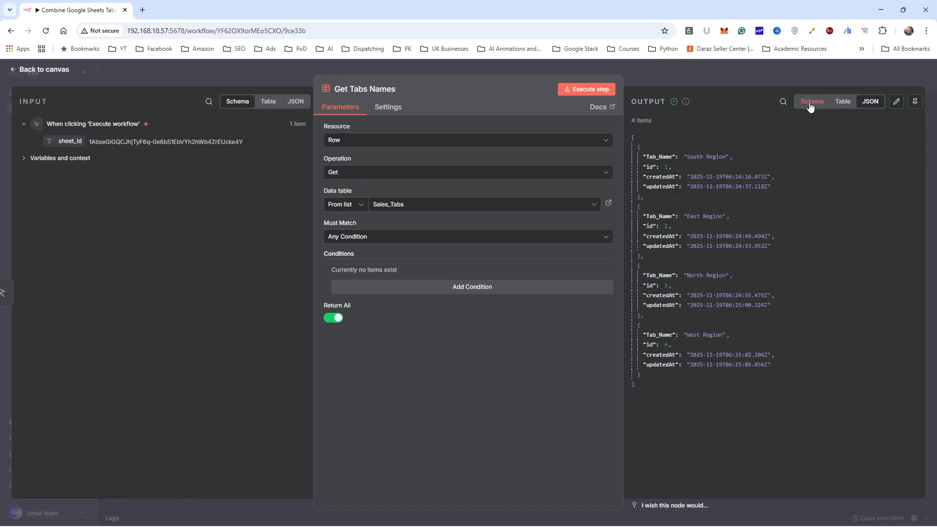
pyautogui.click(839, 105)
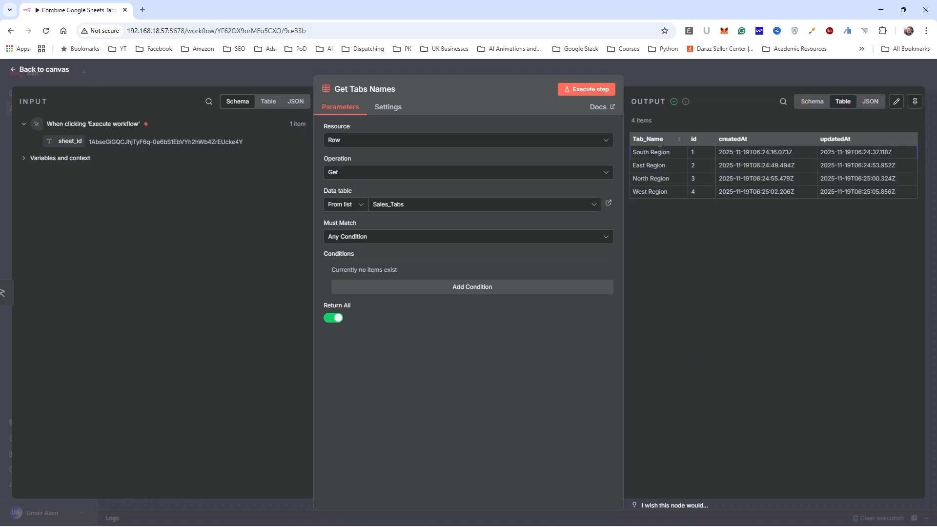
pyautogui.moveTo(633, 154); pyautogui.dragTo(658, 167)
pyautogui.click(674, 69)
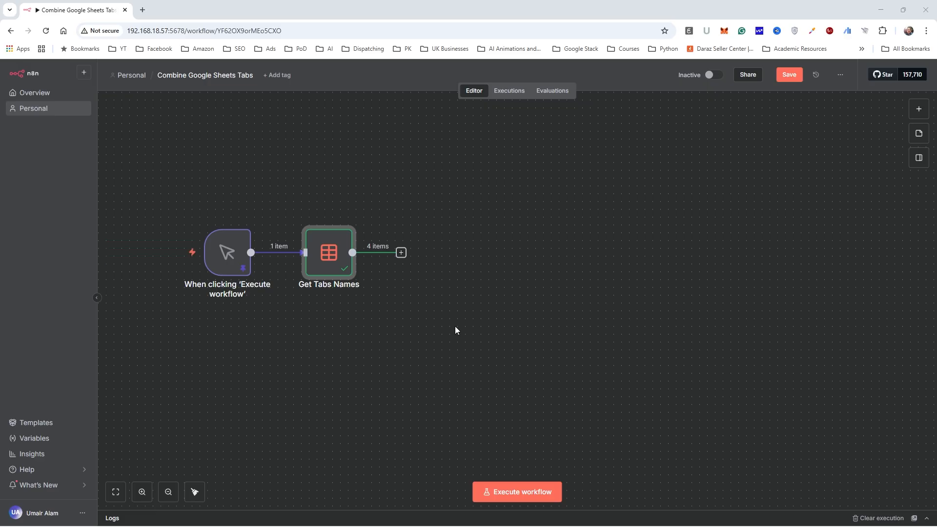
# Add a Loop Over Items (Split in Batches) node after Get Tabs Names and return to the canvas
pyautogui.click(402, 253)
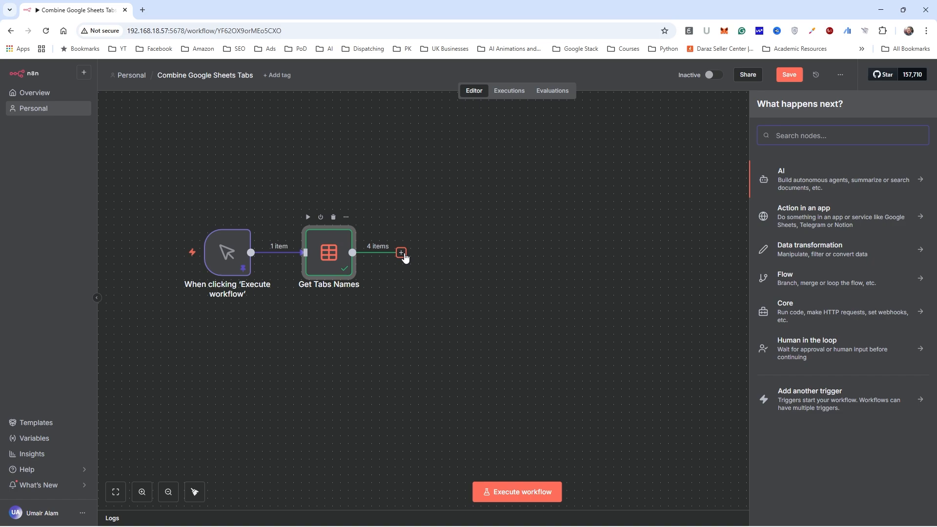
pyautogui.write('loop')
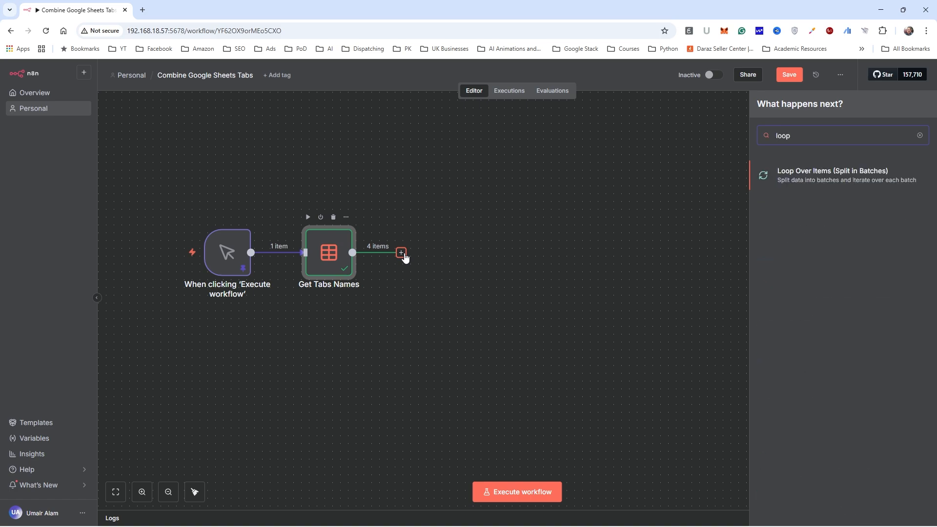
pyautogui.click(809, 176)
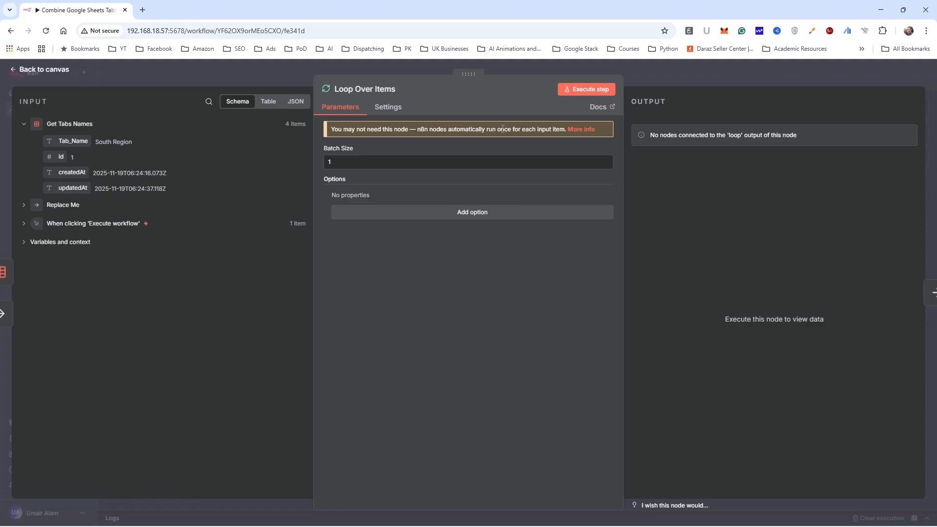
pyautogui.click(664, 76)
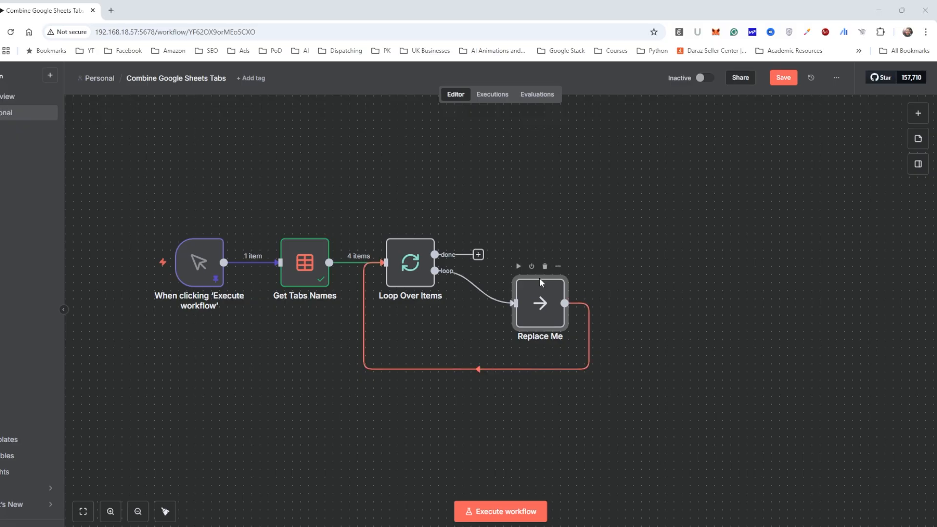
# Delete the Replace Me node and the leftover loop-back connection, then shift Loop Over Items slightly away from Get Tabs Names
pyautogui.click(544, 265)
pyautogui.moveTo(439, 286)
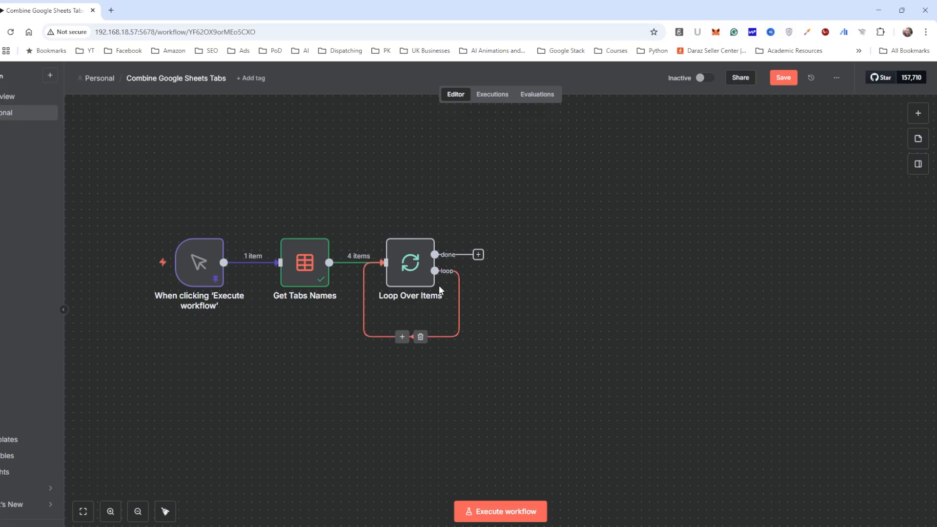
pyautogui.click(421, 337)
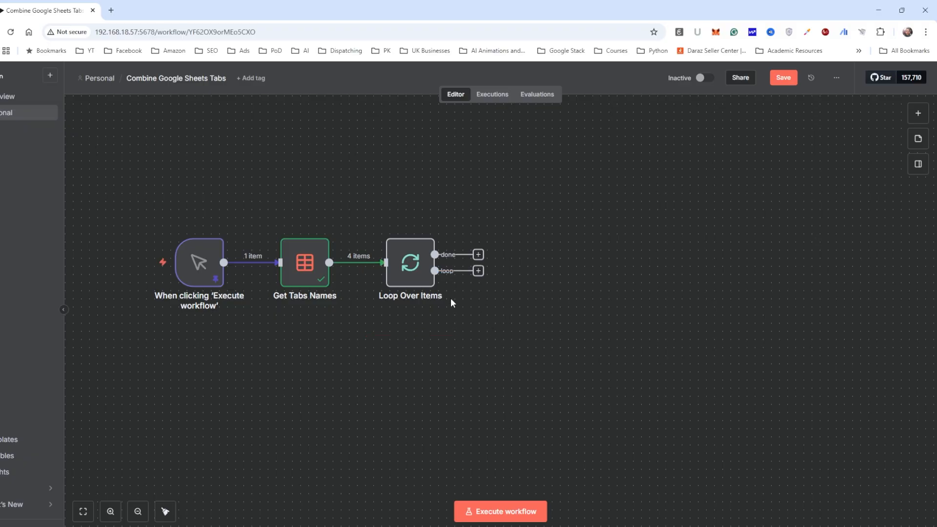
pyautogui.moveTo(411, 274); pyautogui.dragTo(435, 274)
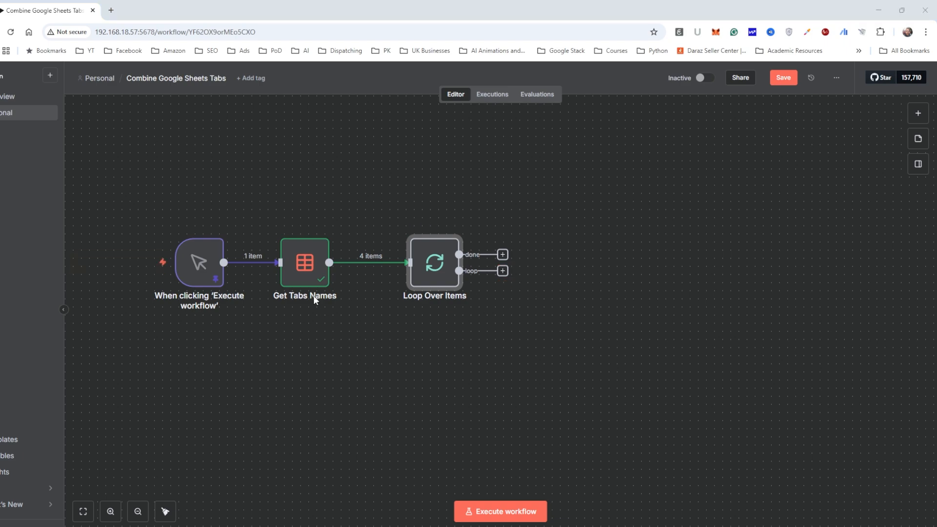
# Add a Google Sheets node with the Get row(s) in sheet action to the loop output of Loop Over Items
pyautogui.click(502, 271)
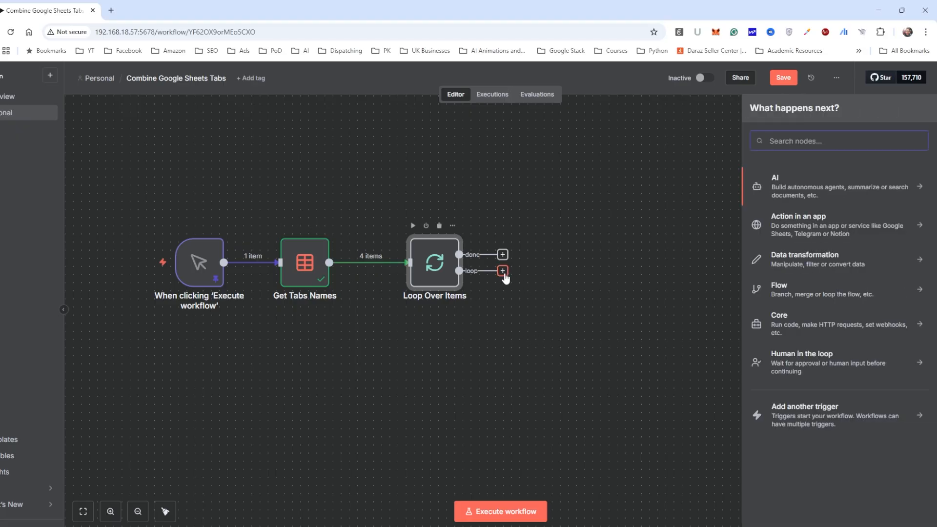
pyautogui.write('google')
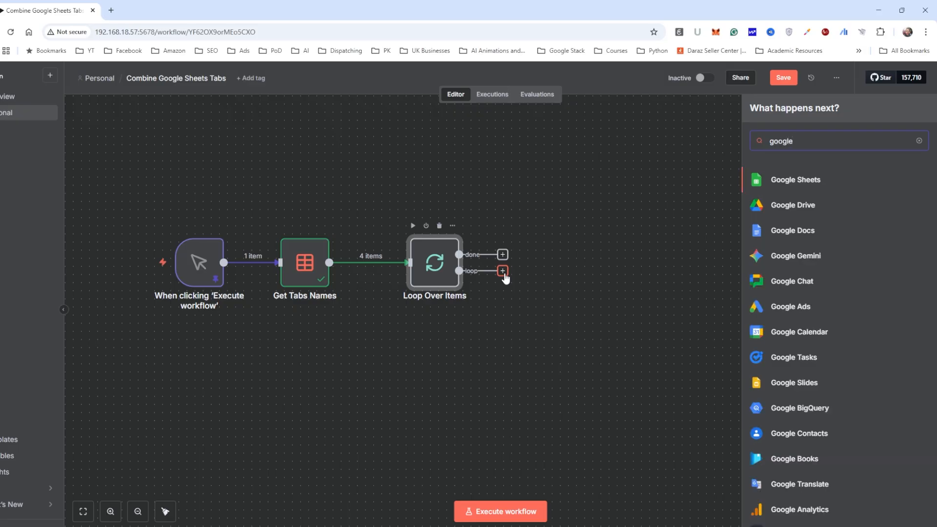
pyautogui.click(795, 182)
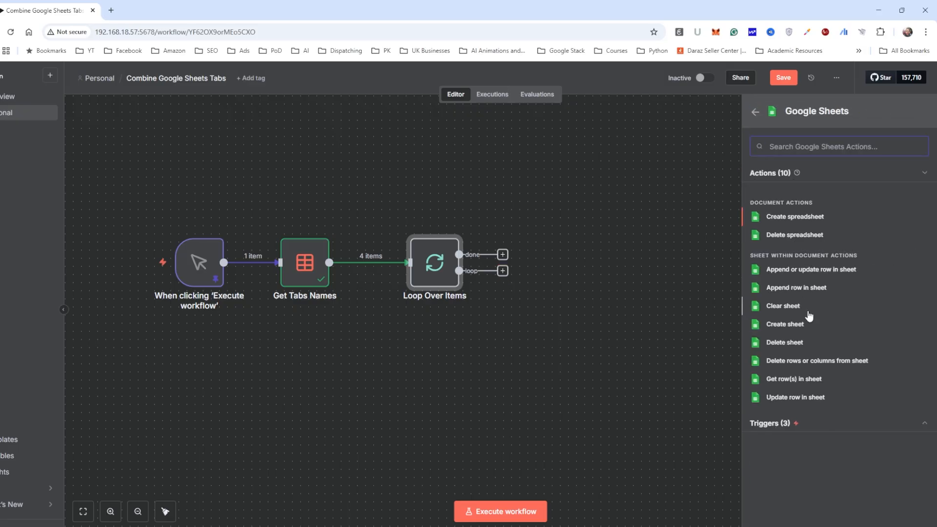
pyautogui.click(783, 385)
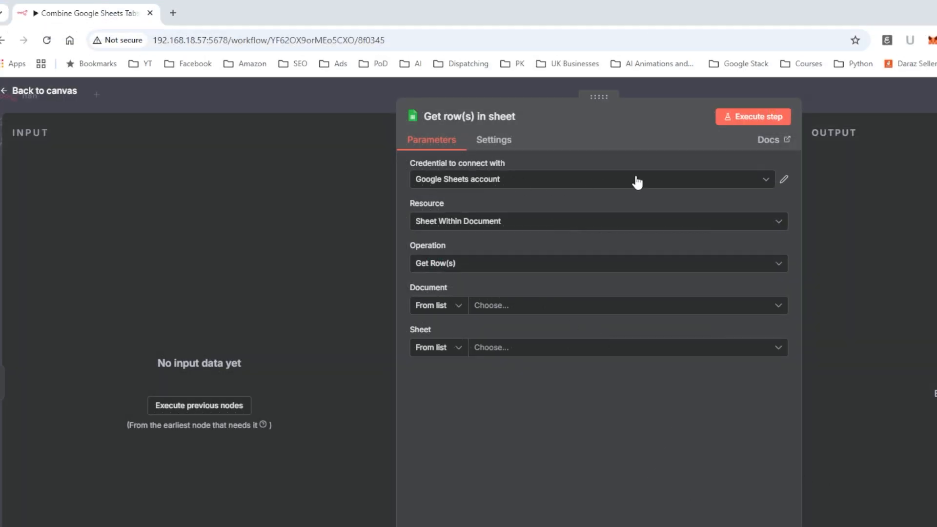
# Keep the Google Sheets account credential and choose the N8N Workflows spreadsheet as the node's document
pyautogui.click(757, 184)
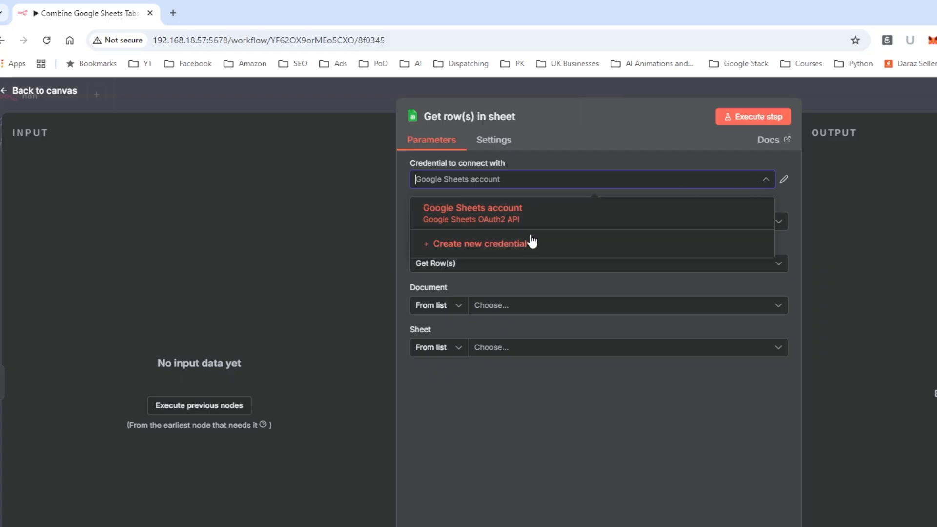
pyautogui.click(580, 143)
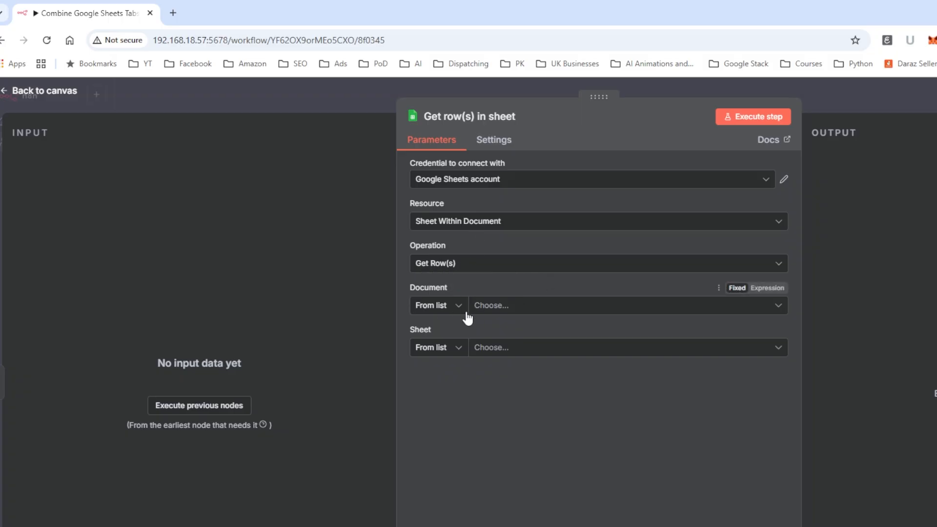
pyautogui.click(750, 312)
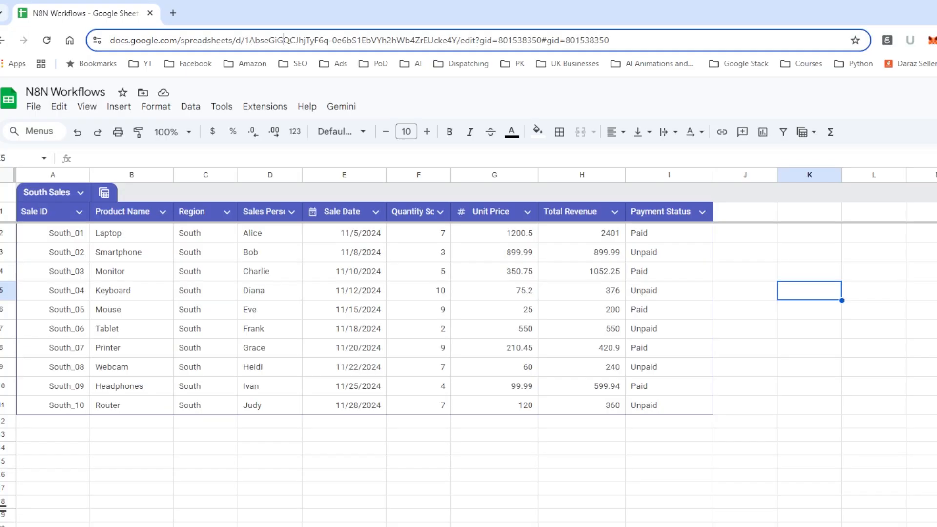
pyautogui.click(47, 93)
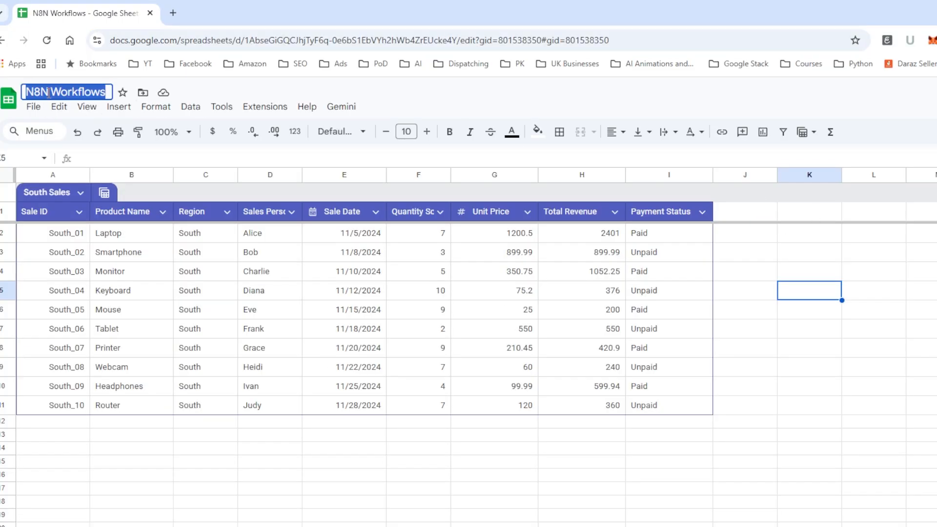
pyautogui.click(82, 505)
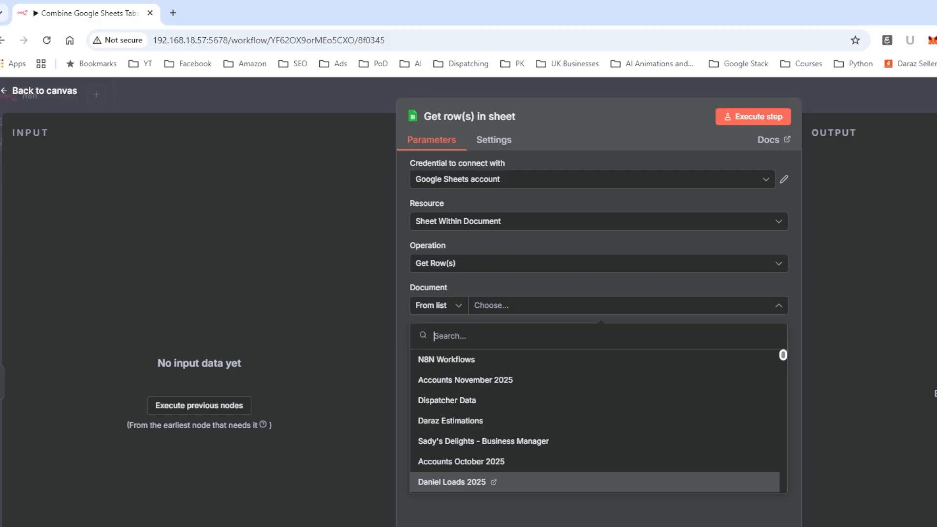
pyautogui.click(446, 364)
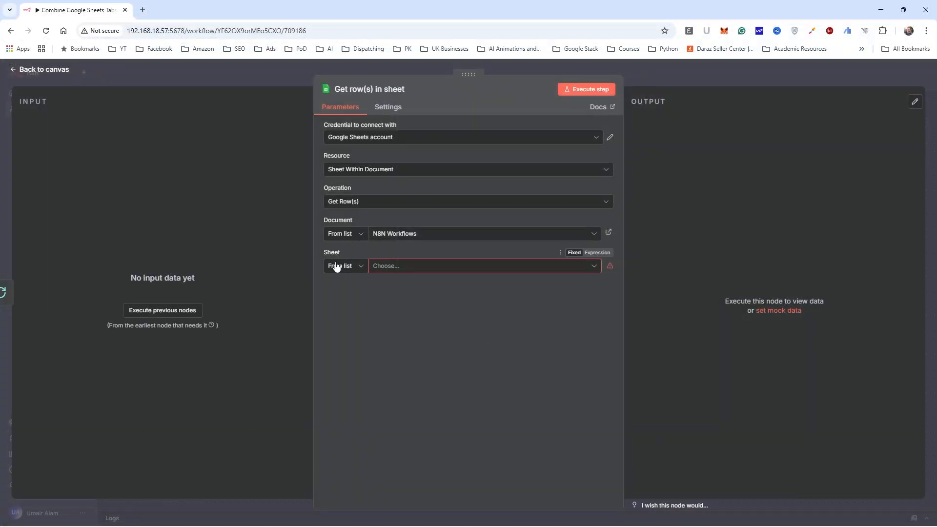
# Set the Get row(s) in sheet node to pick its sheet By Name and return to the canvas
pyautogui.click(348, 270)
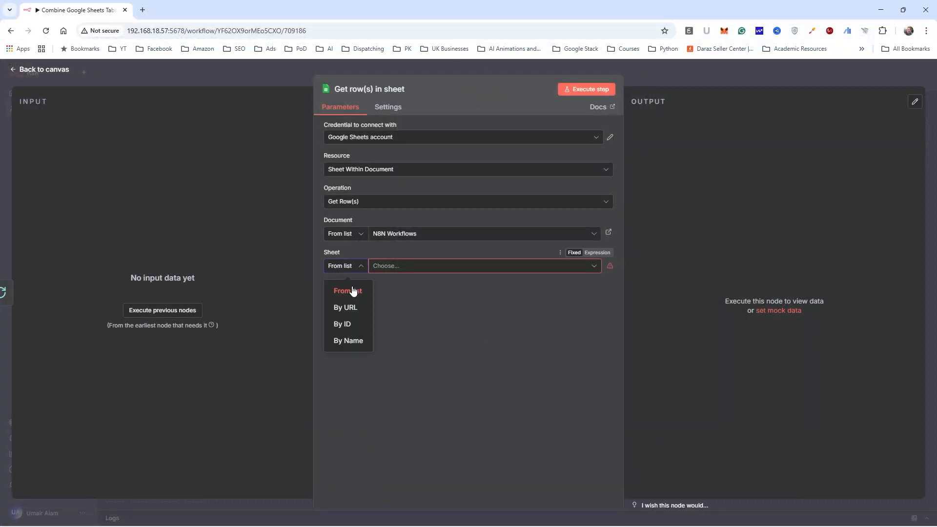
pyautogui.click(350, 340)
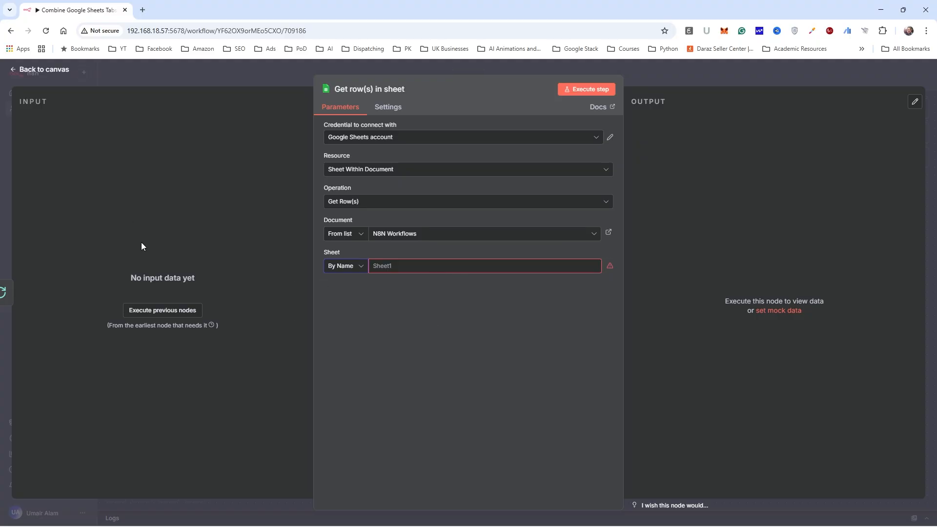
pyautogui.click(677, 77)
pyautogui.press('Return')
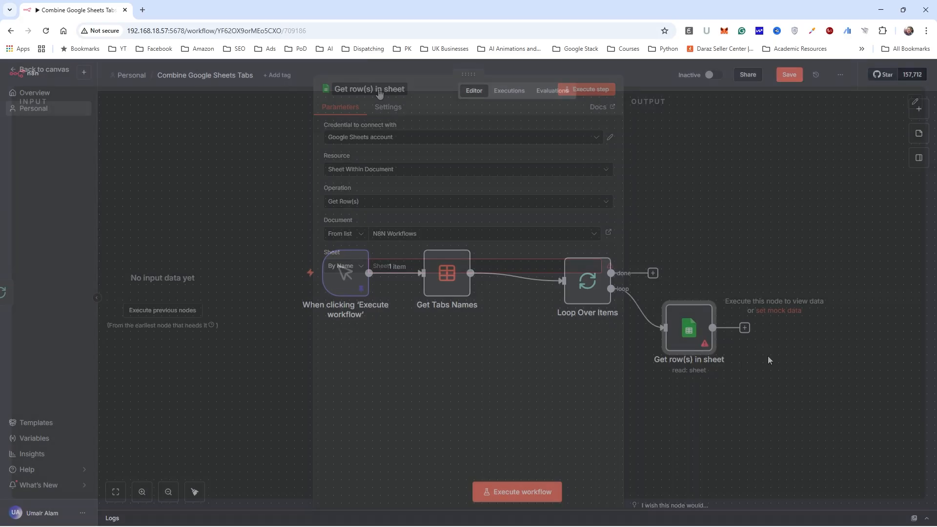
# Rename the Get row(s) in sheet node as Get Data from a Tab and return to the canvas
pyautogui.click(378, 89)
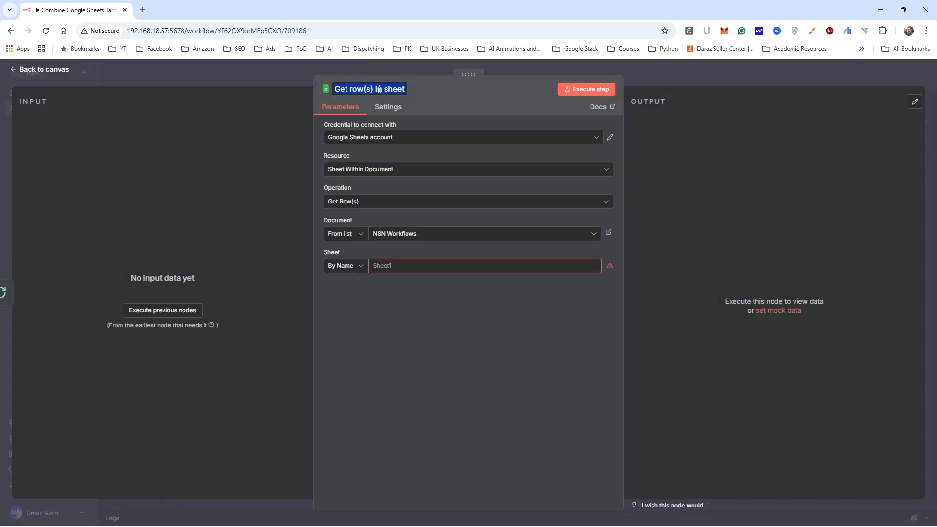
pyautogui.write('Get Data from a Tab')
pyautogui.press('Return')
pyautogui.click(642, 73)
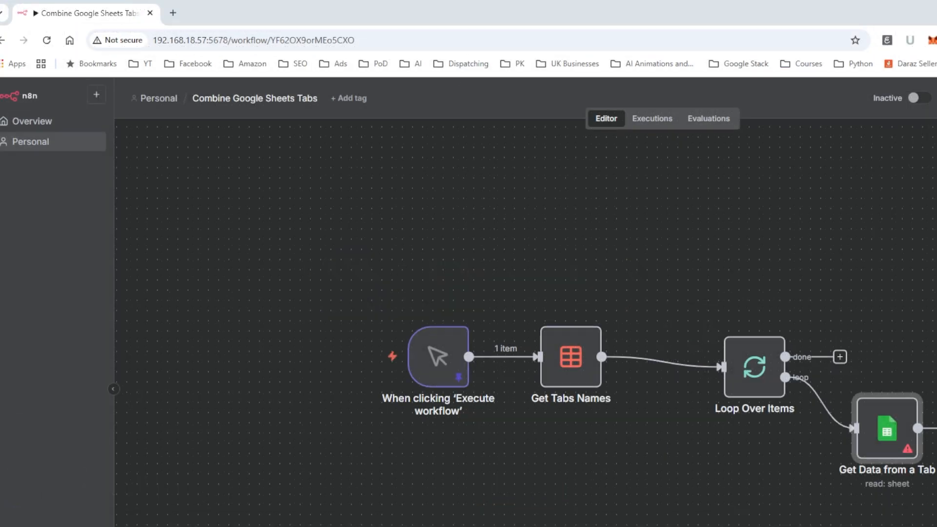
# Reposition the workflow nodes on the canvas, and run Loop Over Items to check its loop branch output
pyautogui.moveTo(281, 188); pyautogui.dragTo(771, 415)
pyautogui.moveTo(688, 329); pyautogui.dragTo(546, 282)
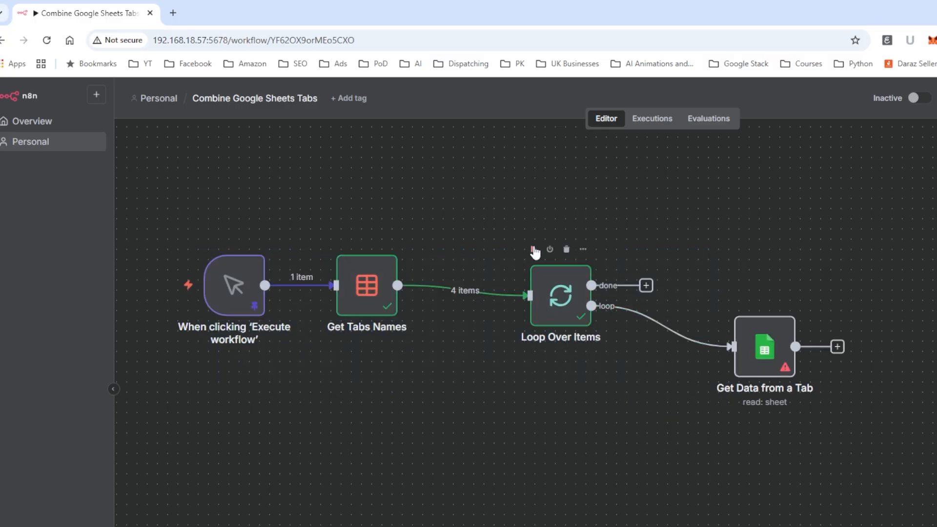
pyautogui.moveTo(660, 341)
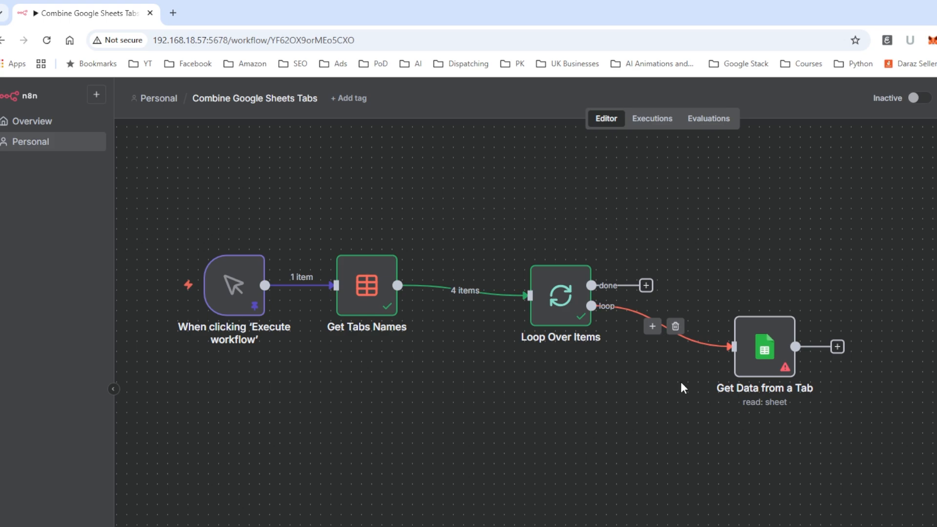
pyautogui.doubleClick(553, 311)
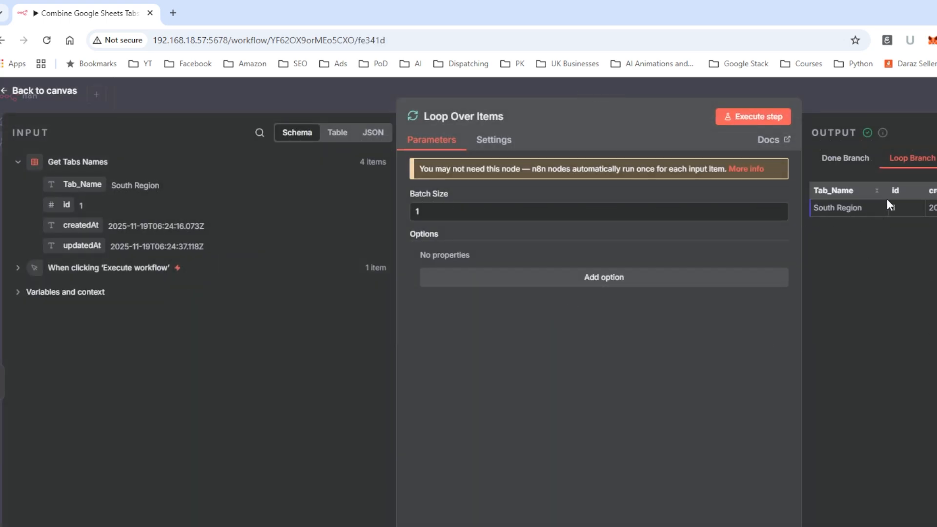
pyautogui.press('Escape')
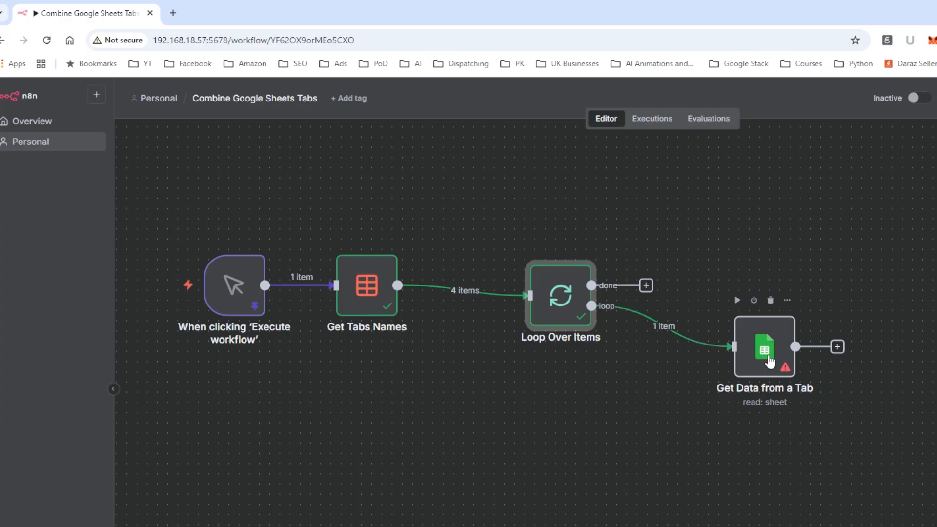
# Set the sheet name of Get Data from a Tab to the Tab_Name value from Loop Over Items and execute the node
pyautogui.click(764, 356)
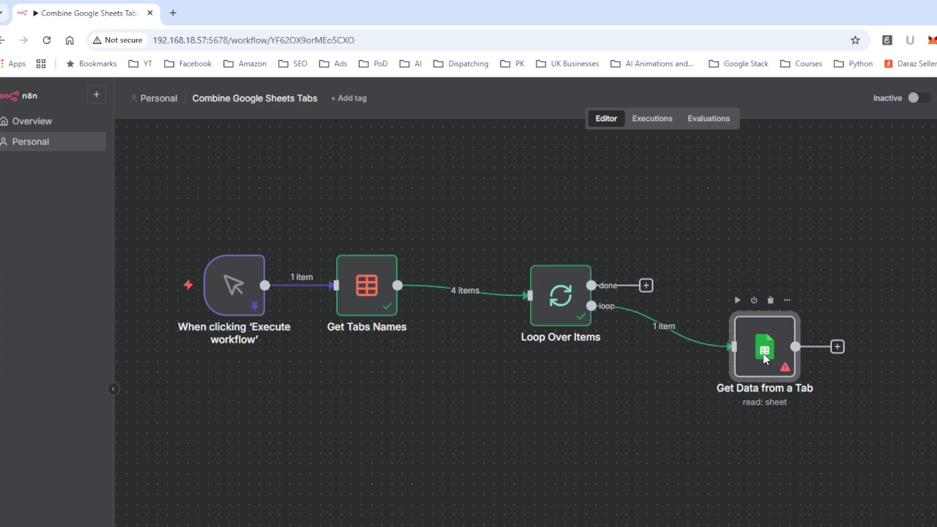
pyautogui.doubleClick(763, 353)
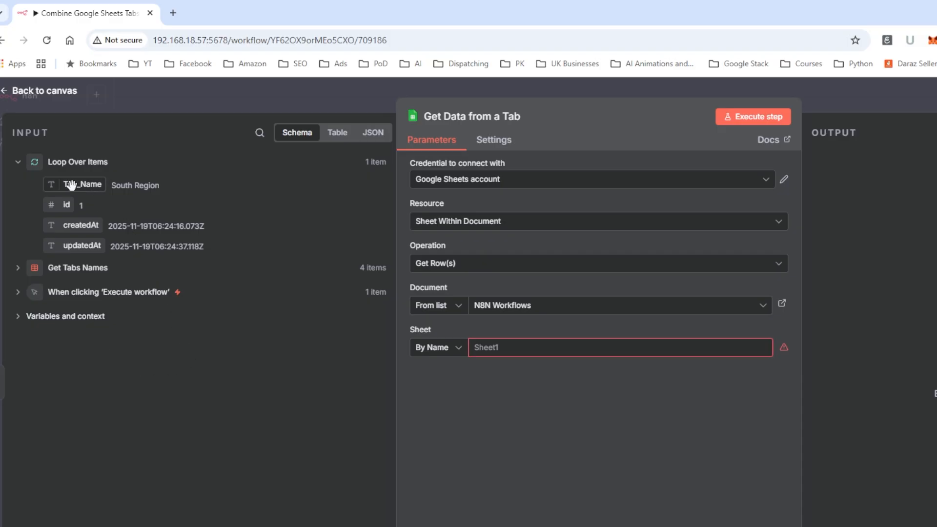
pyautogui.moveTo(71, 184); pyautogui.dragTo(508, 341)
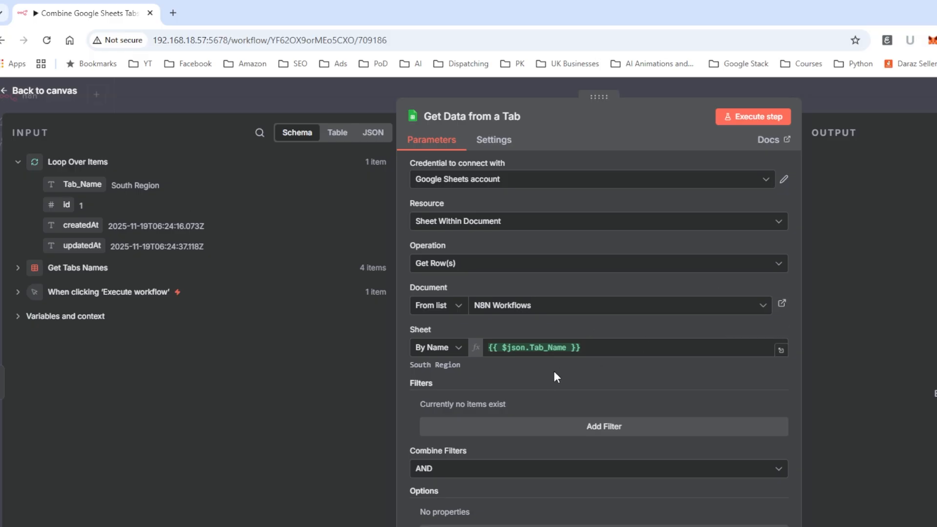
pyautogui.click(738, 117)
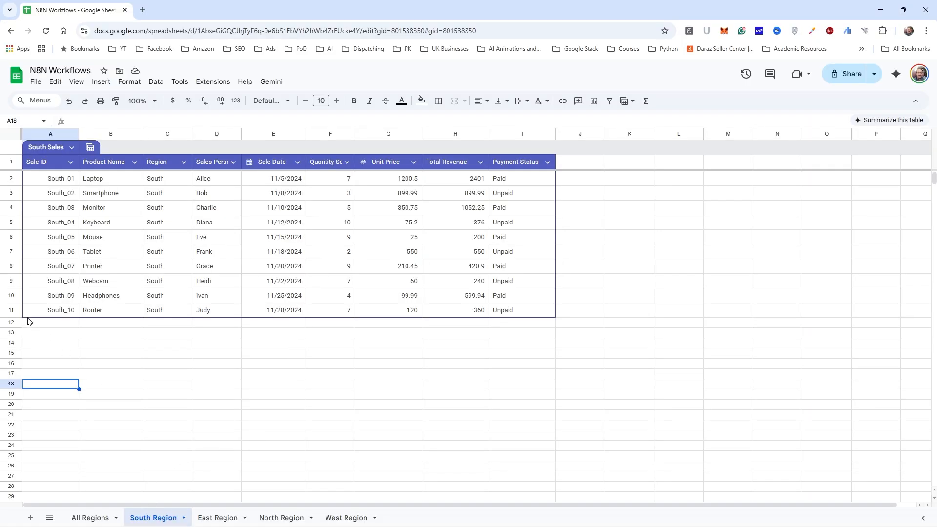
# Check the Sale IDs in the South Region tab of the N8N Workflows spreadsheet against the fetched rows, and return to n8n
pyautogui.moveTo(49, 178); pyautogui.dragTo(65, 313)
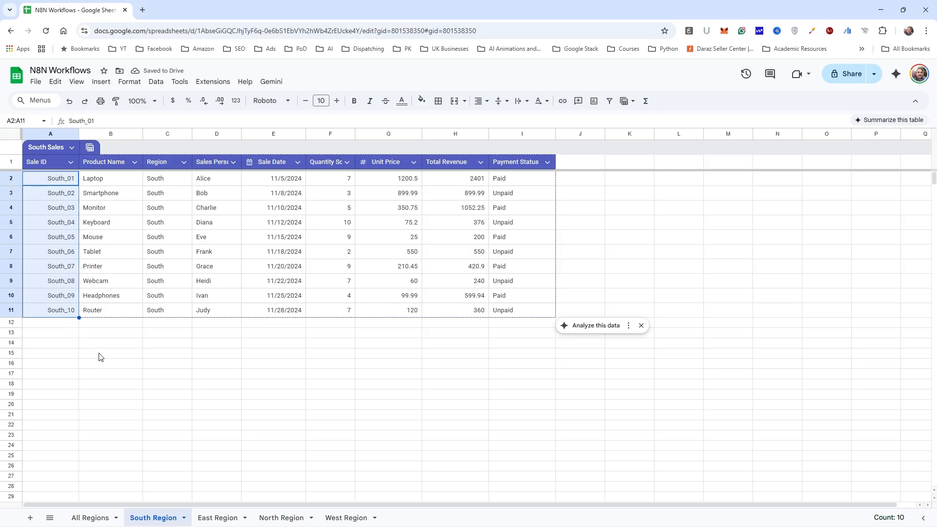
pyautogui.click(881, 10)
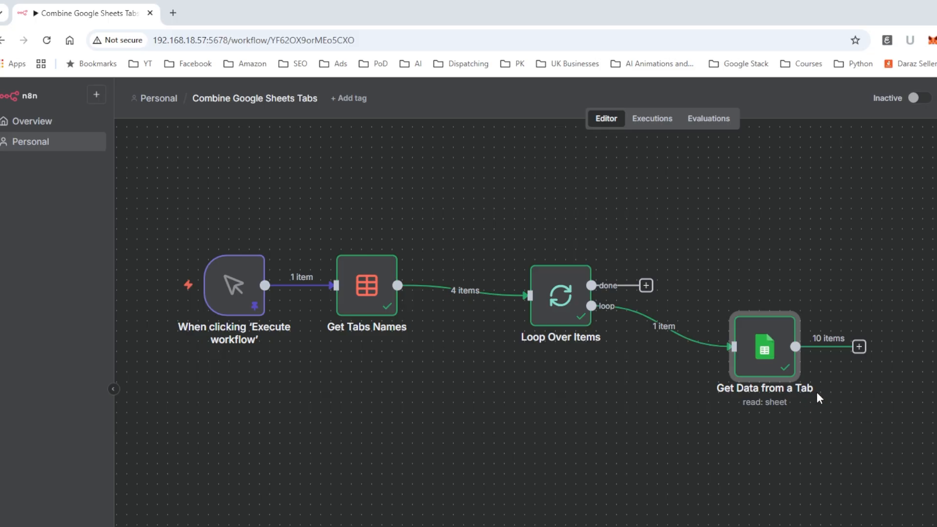
# Connect the output of Get Data from a Tab back to the input of Loop Over Items
pyautogui.moveTo(859, 352); pyautogui.dragTo(529, 295)
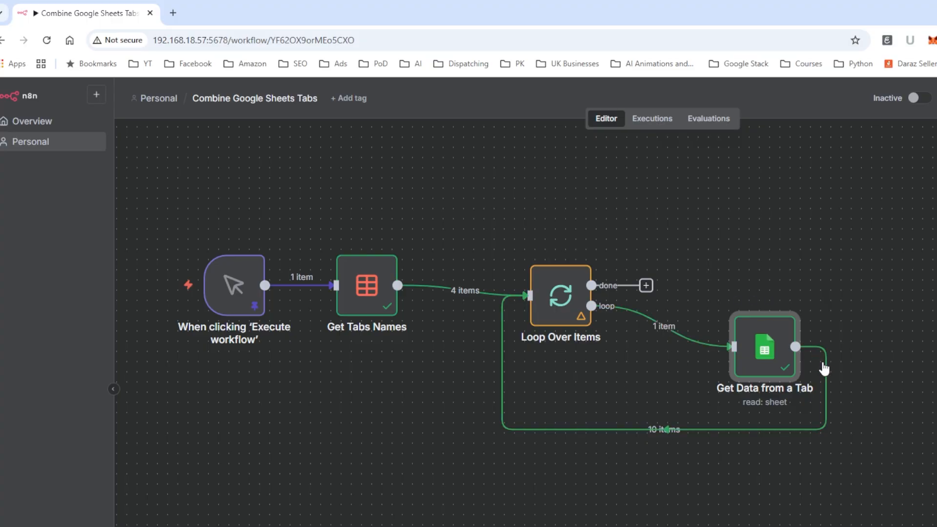
pyautogui.moveTo(629, 443)
# Add a Google Sheets node with the Append or update row in sheet action to the done output of Loop Over Items
pyautogui.click(647, 287)
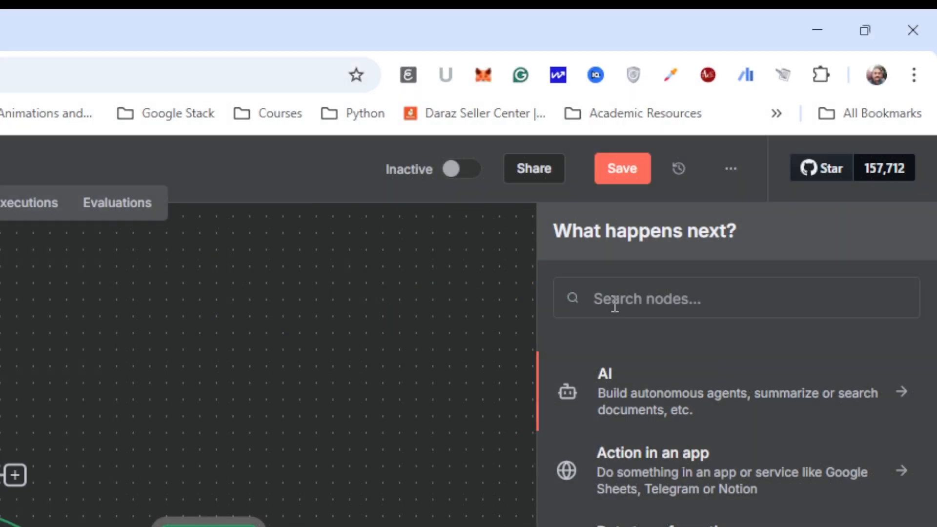
pyautogui.write('sheets')
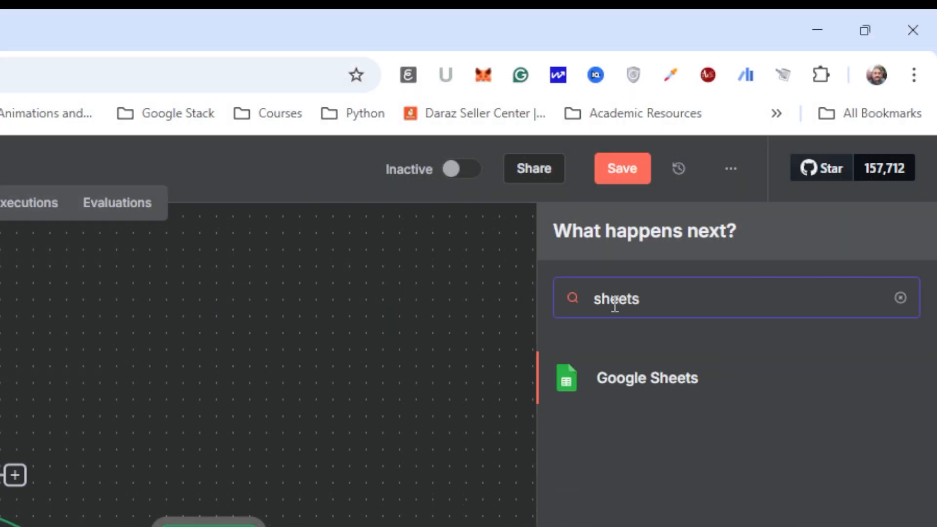
pyautogui.click(627, 388)
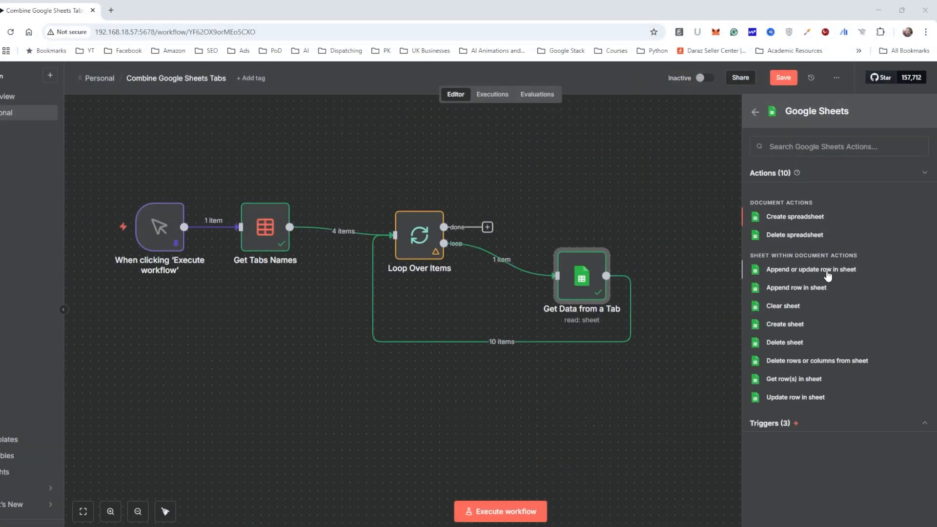
pyautogui.click(827, 272)
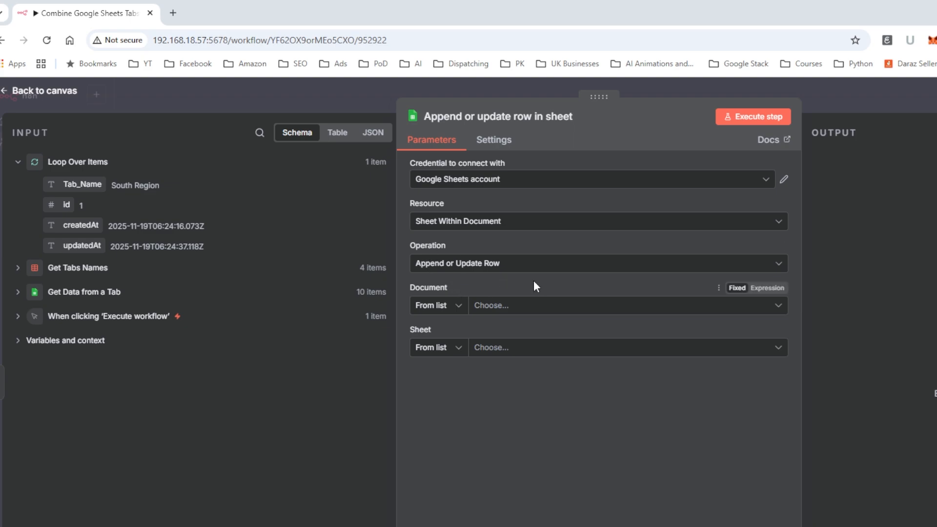
# Target the All Regions sheet of the N8N Workflows document and use Sale ID as the column to match on
pyautogui.click(546, 305)
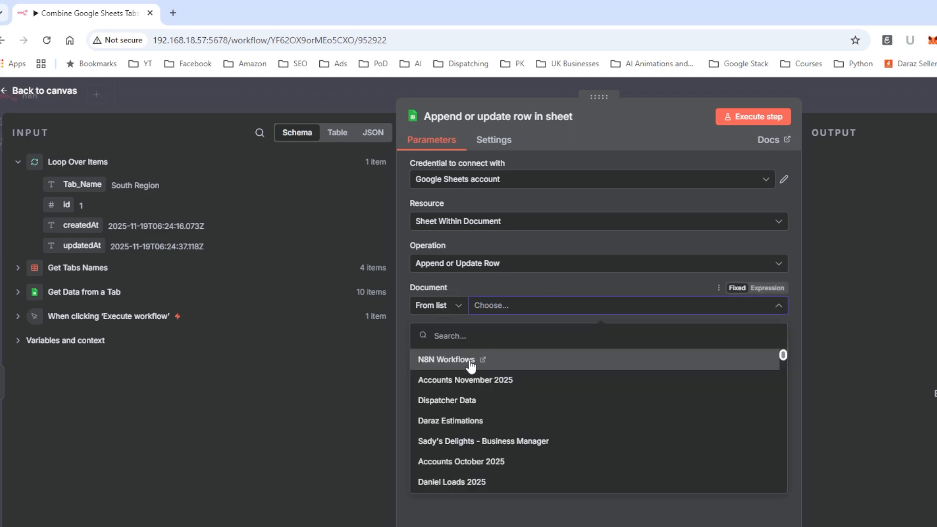
pyautogui.click(442, 365)
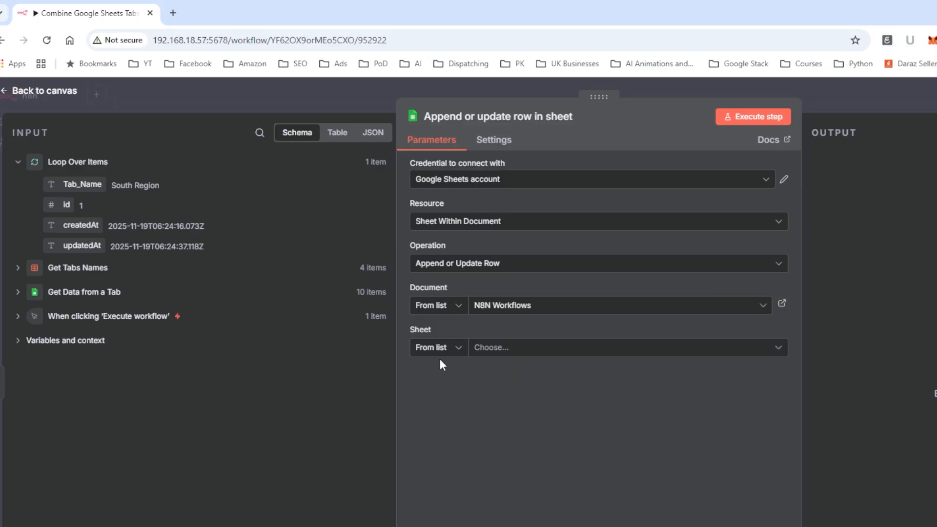
pyautogui.click(544, 350)
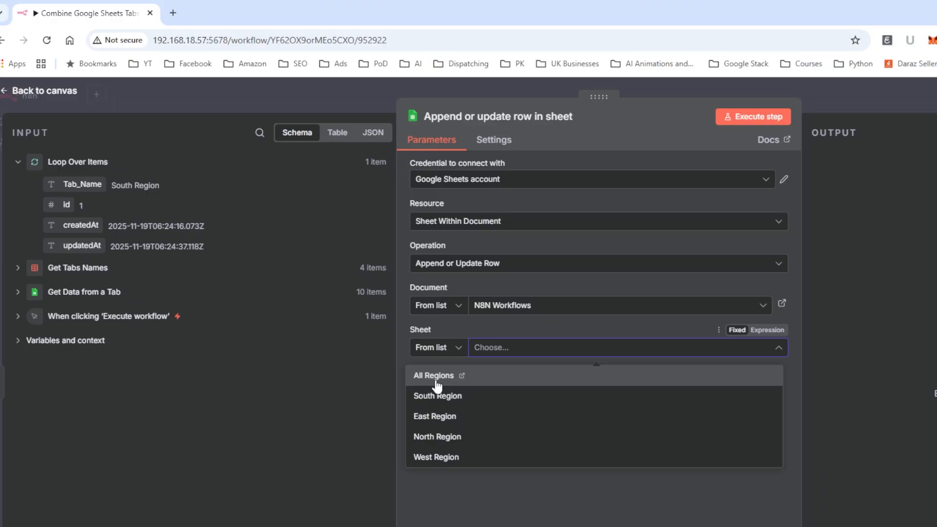
pyautogui.click(436, 376)
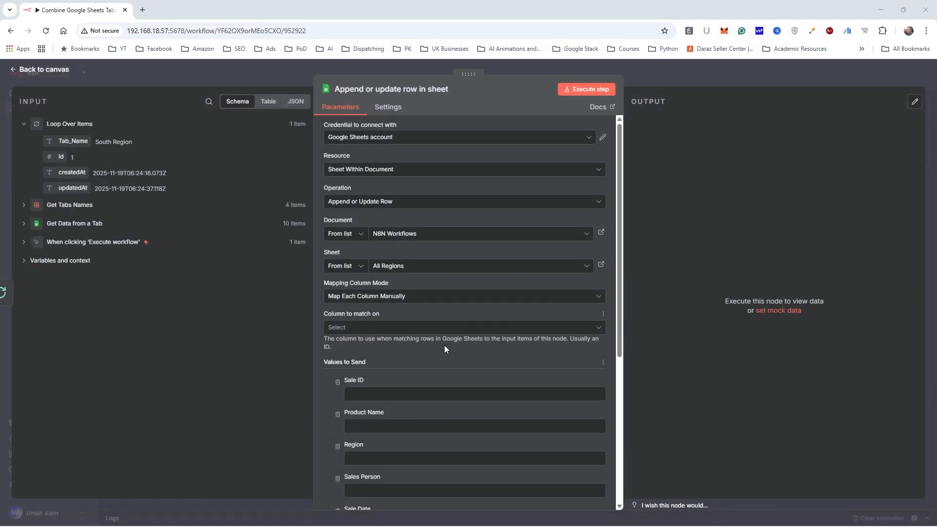
pyautogui.scroll(-3, 444, 345)
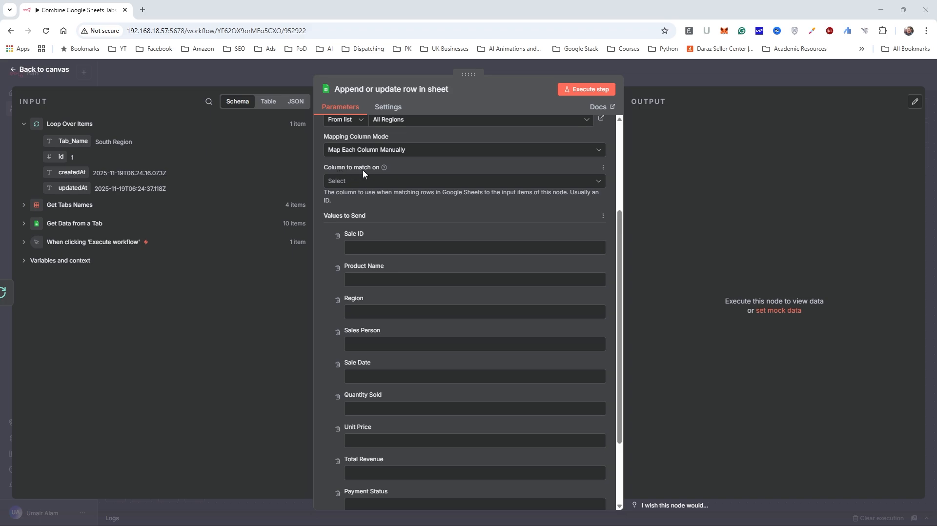
pyautogui.click(408, 182)
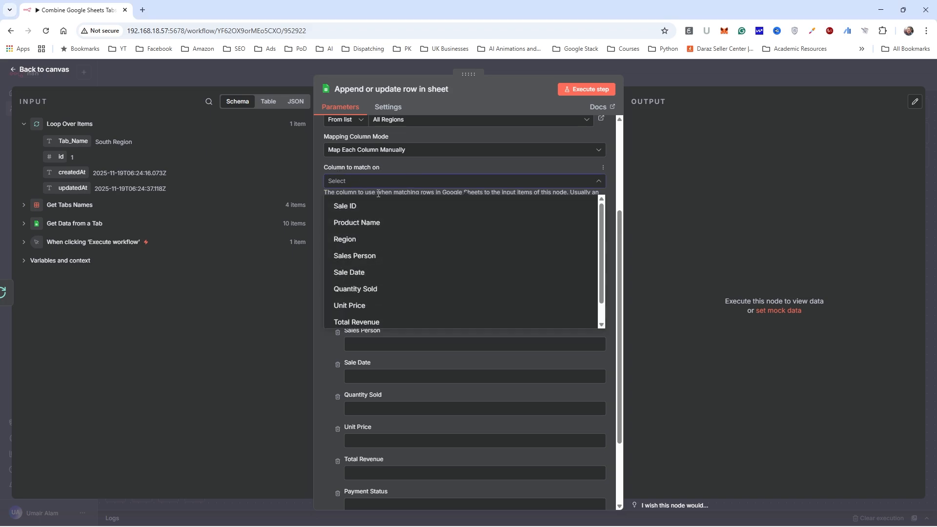
pyautogui.click(359, 206)
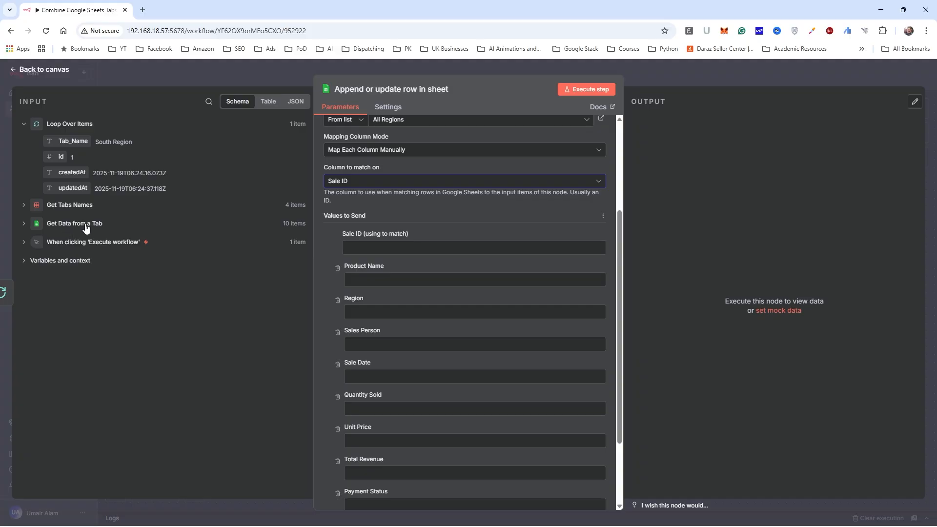
# Map every column from Sale ID to Payment Status to the matching Get Data from a Tab field, and return to the canvas
pyautogui.click(24, 225)
pyautogui.scroll(-1, 528, 319)
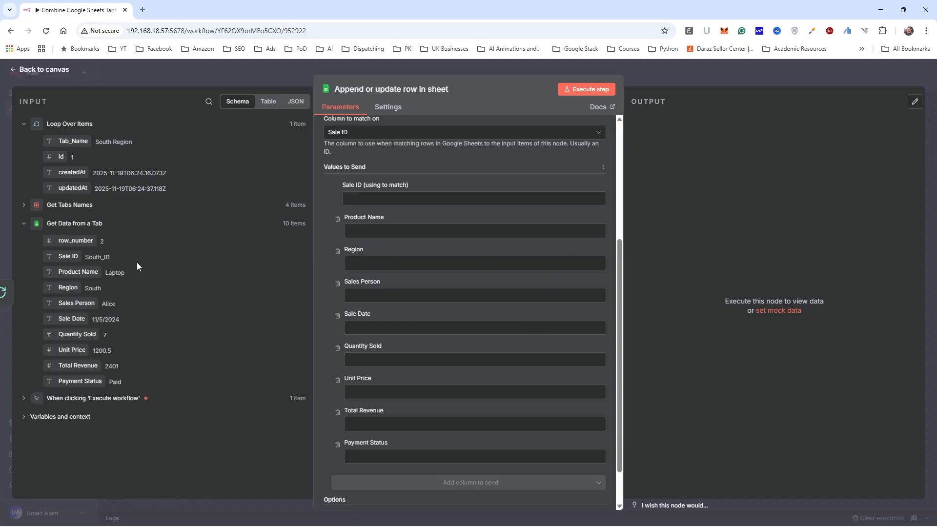
pyautogui.moveTo(76, 262); pyautogui.dragTo(358, 198)
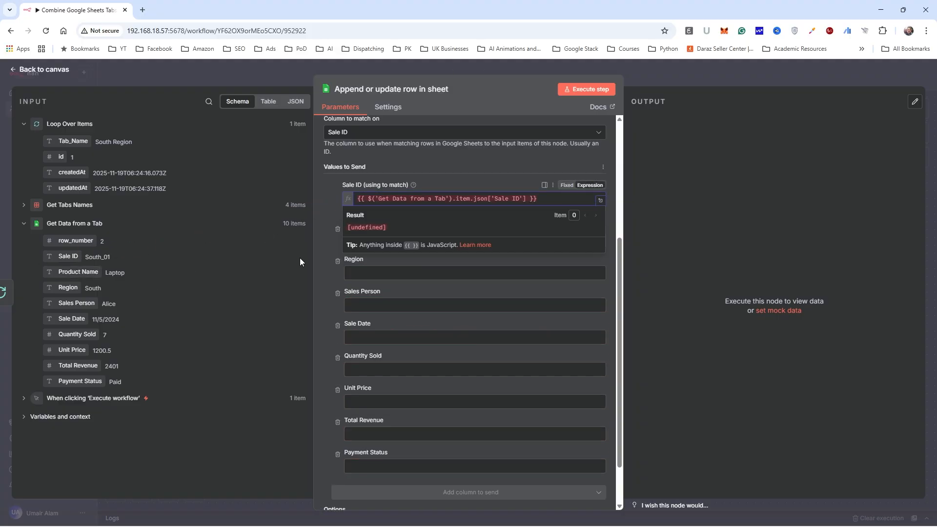
pyautogui.click(324, 250)
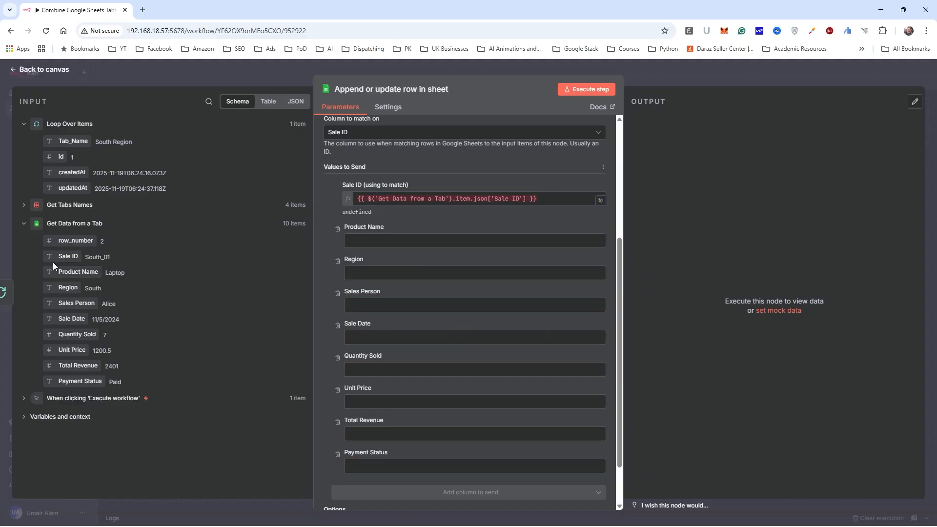
pyautogui.moveTo(56, 270); pyautogui.dragTo(377, 241)
pyautogui.moveTo(66, 289); pyautogui.dragTo(364, 326)
pyautogui.moveTo(67, 321); pyautogui.dragTo(371, 407)
pyautogui.moveTo(72, 350); pyautogui.dragTo(370, 376)
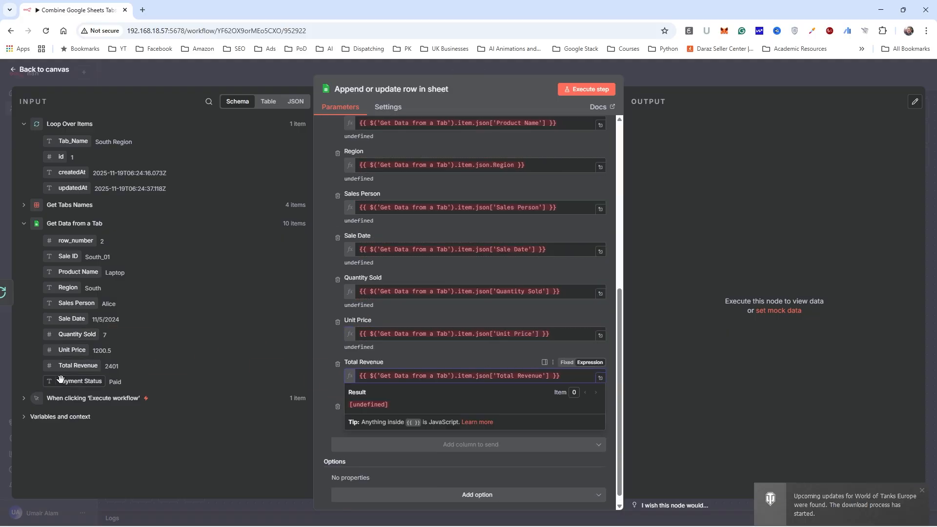
pyautogui.moveTo(60, 379); pyautogui.dragTo(385, 418)
pyautogui.click(328, 430)
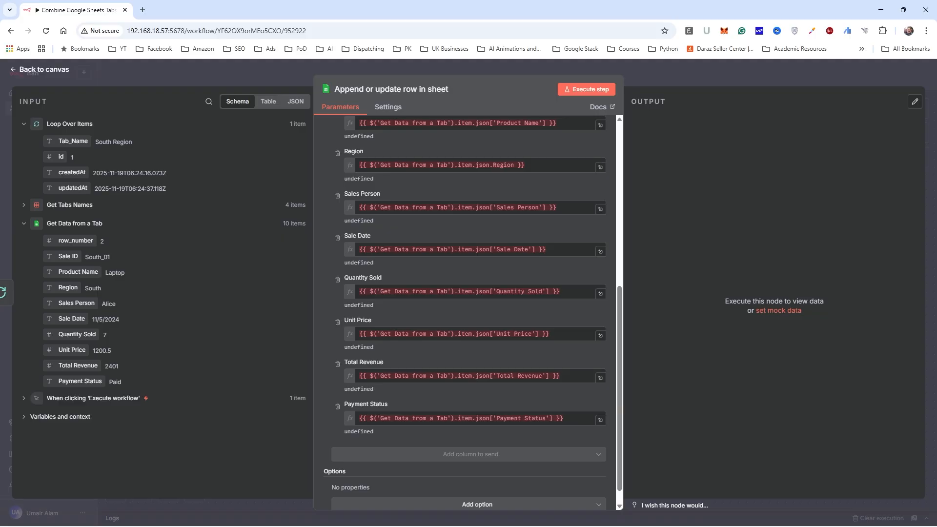
pyautogui.press('Escape')
# Rename the Append or update row in sheet node as Combine Sheets and return to the canvas
pyautogui.doubleClick(539, 194)
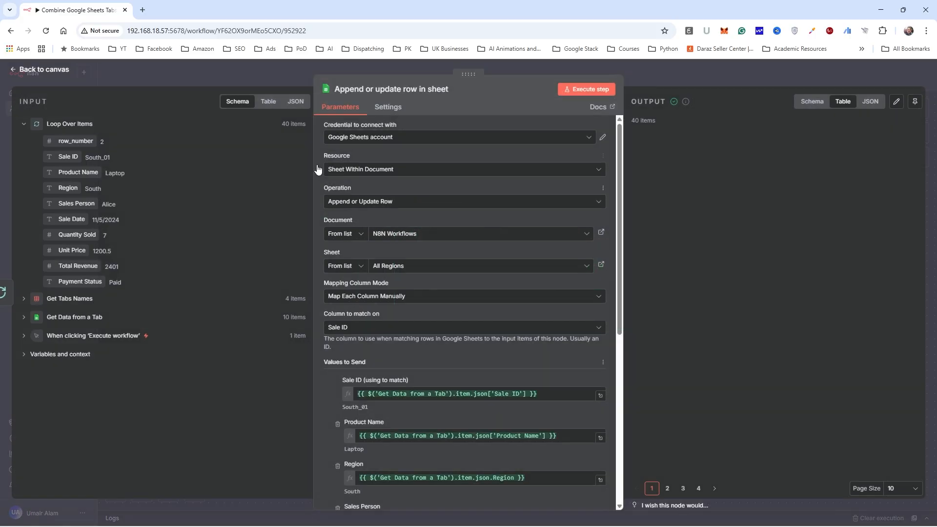
pyautogui.click(395, 91)
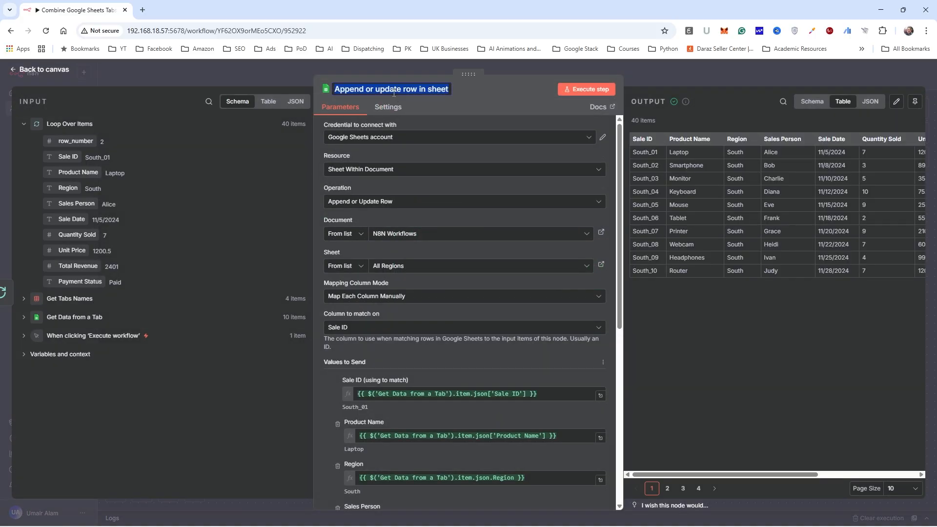
pyautogui.write('Combine Sh')
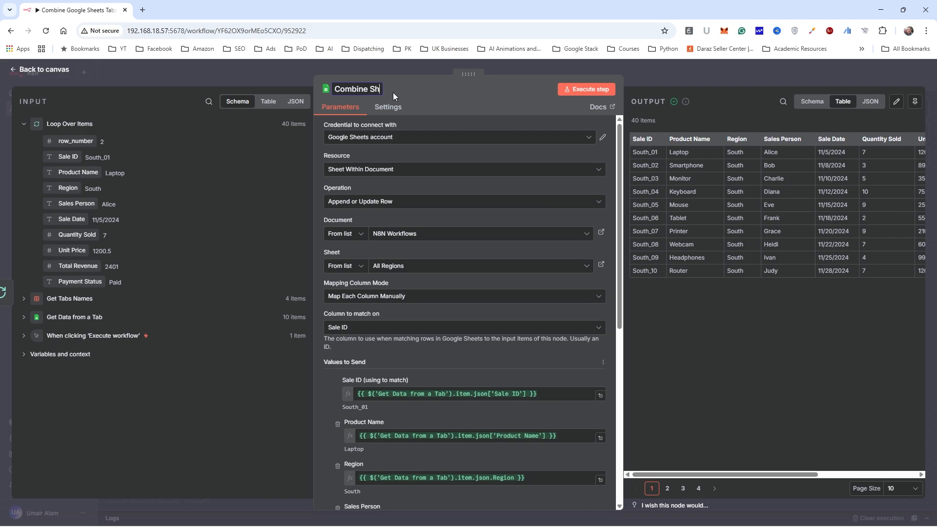
pyautogui.write('eets')
pyautogui.press('Return')
pyautogui.press('Escape')
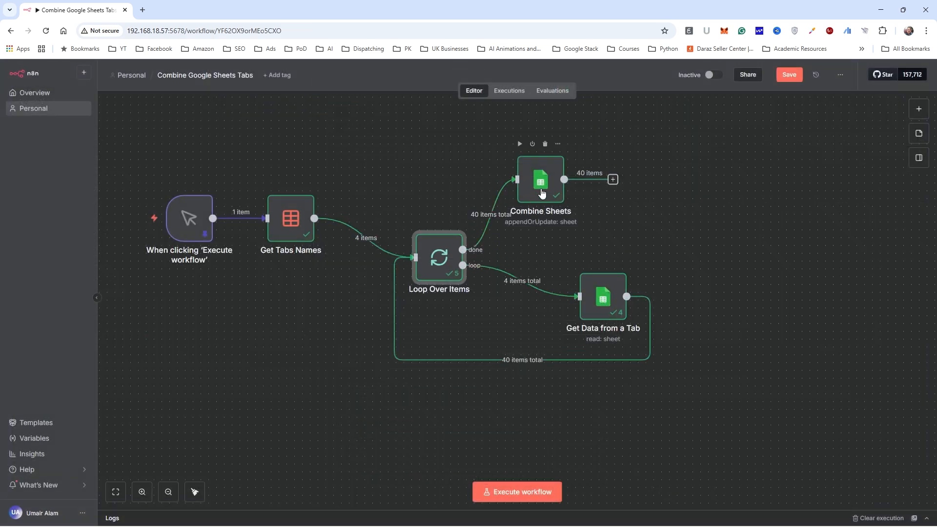
# Move the Combine Sheets node farther from Loop Over Items and save the workflow
pyautogui.moveTo(539, 191); pyautogui.dragTo(586, 190)
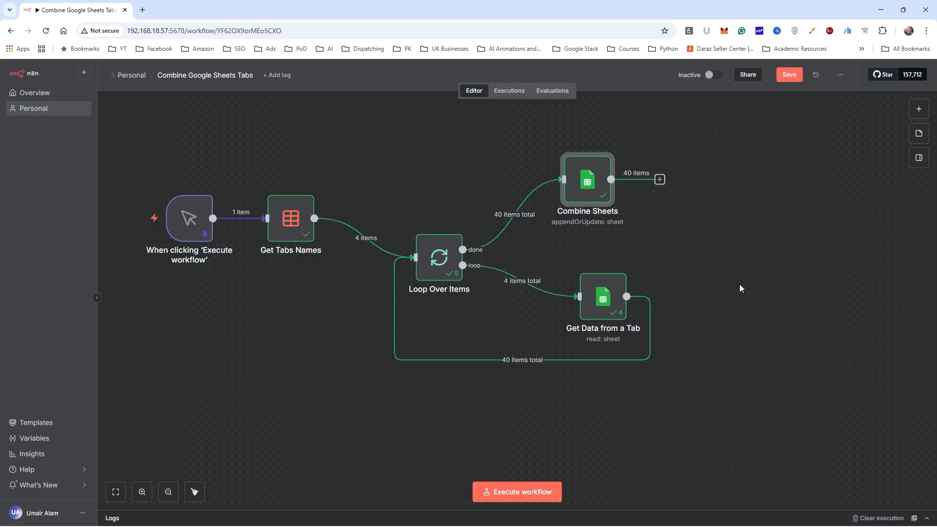
pyautogui.click(786, 78)
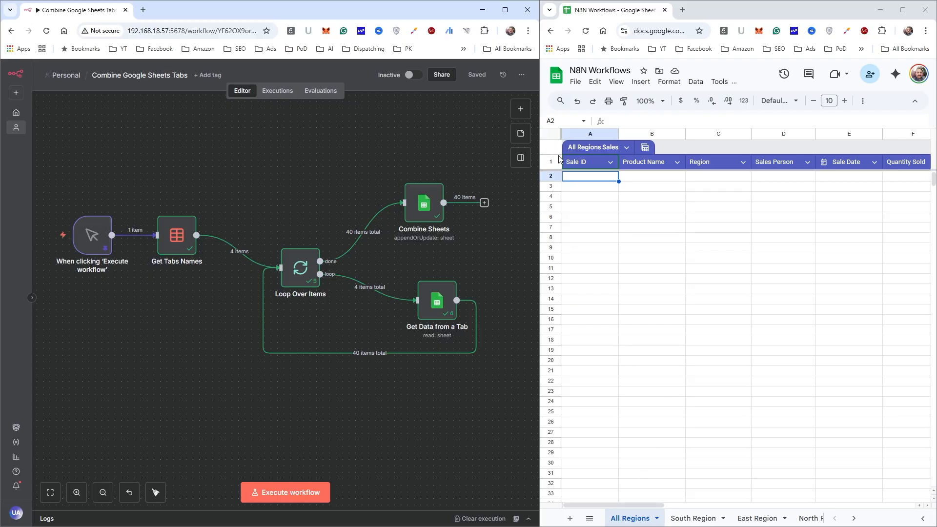
# Check the All Regions sheet before the run, then execute the whole workflow
pyautogui.scroll(-2, 591, 229)
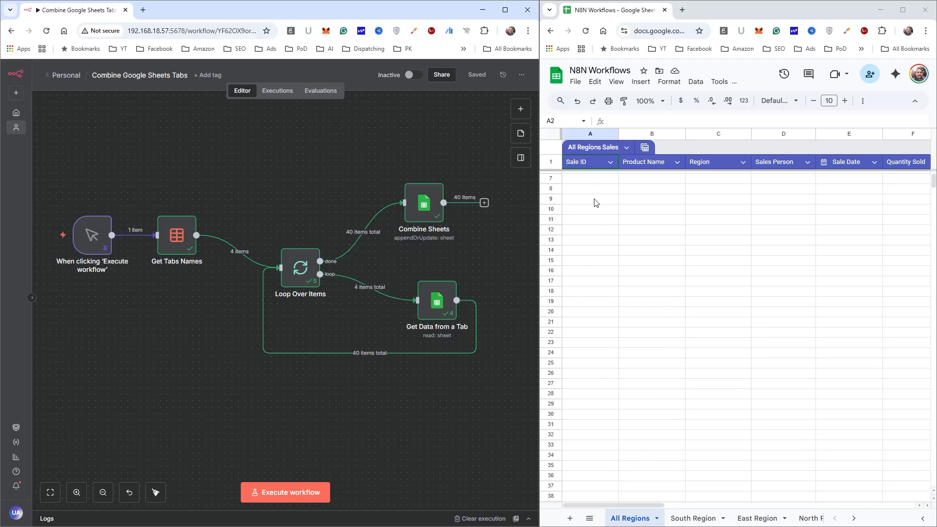
pyautogui.scroll(2, 596, 202)
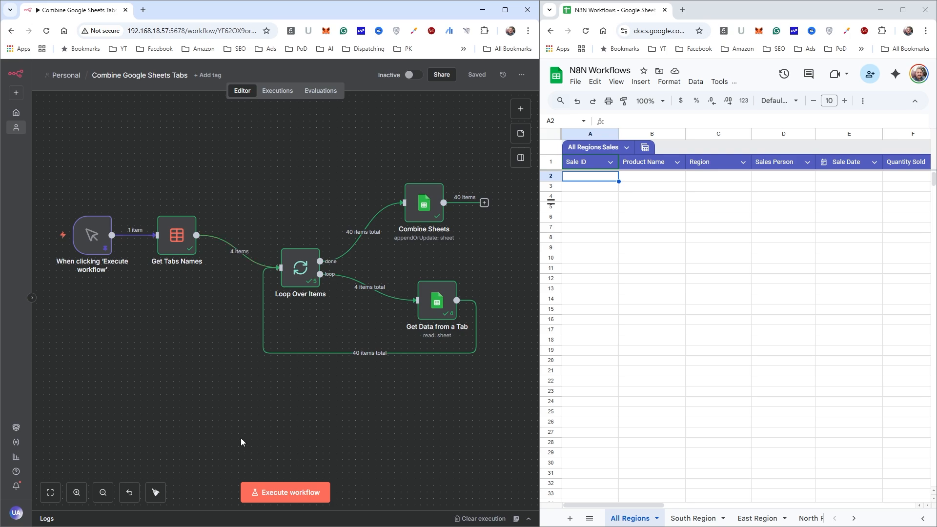
pyautogui.click(263, 492)
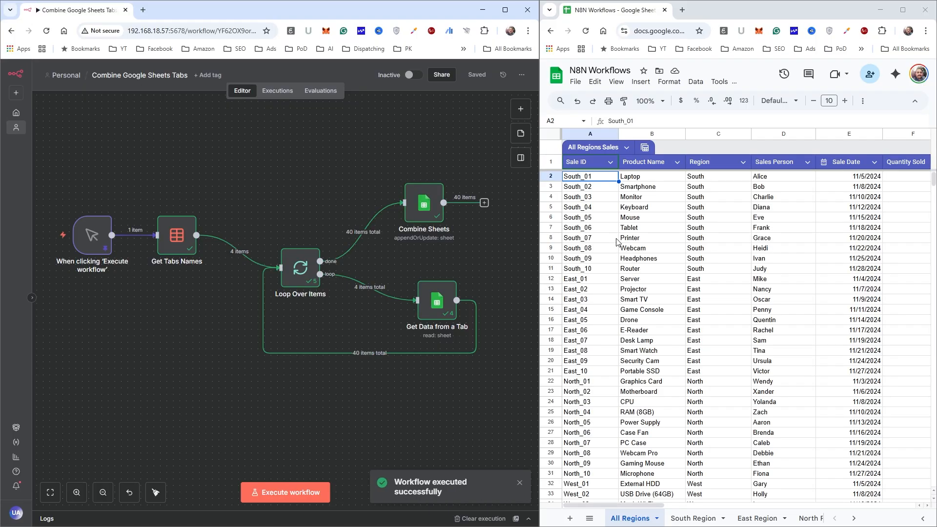
# Look through the All Regions rows, glance at the South Region sheet, and maximize the Google Sheets window on All Regions
pyautogui.scroll(-6, 617, 242)
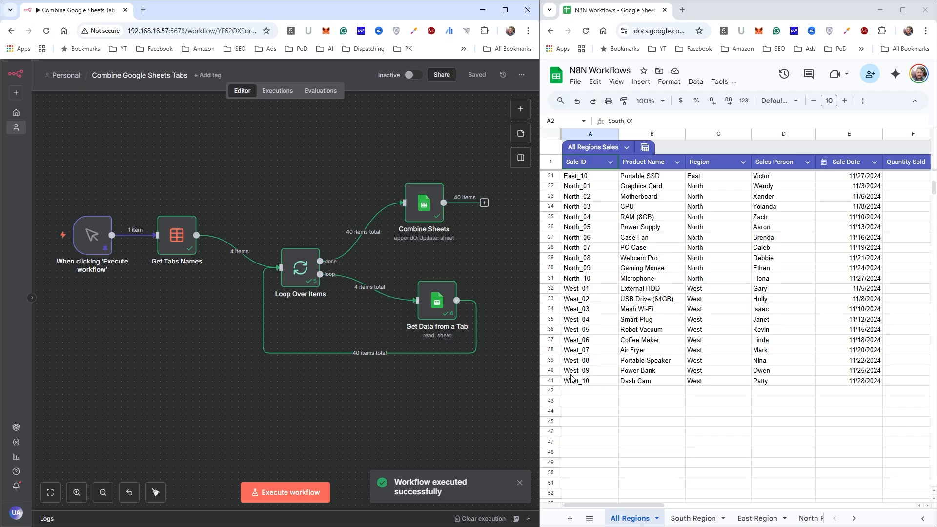
pyautogui.scroll(6, 601, 383)
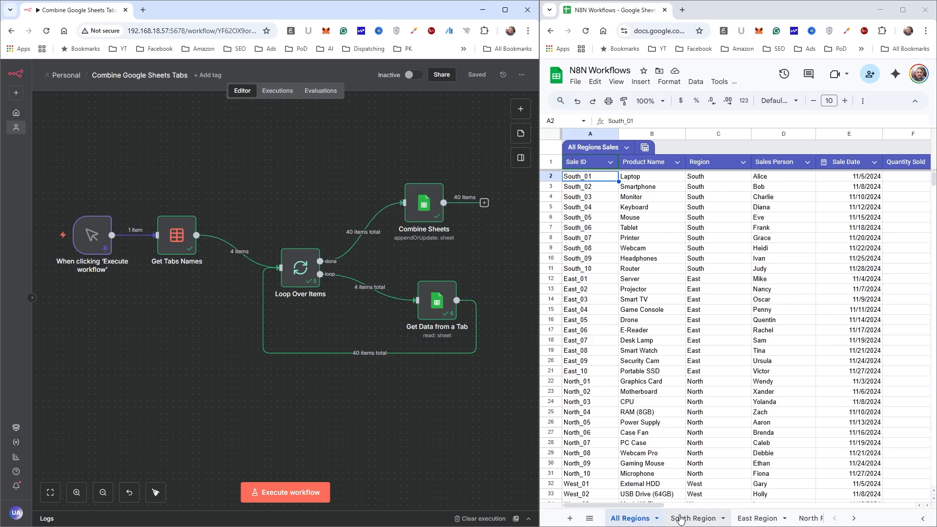
pyautogui.click(680, 518)
pyautogui.click(628, 519)
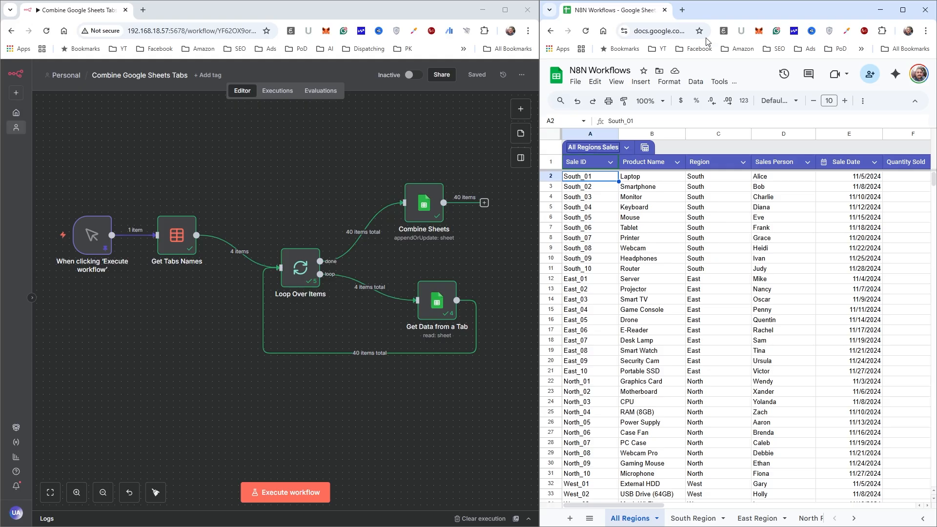
pyautogui.press('super+Right')
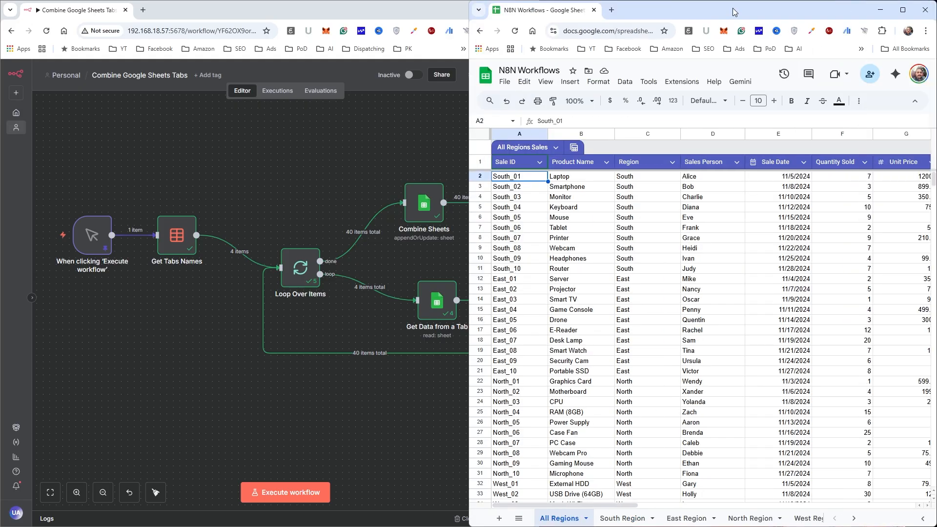
pyautogui.click(903, 10)
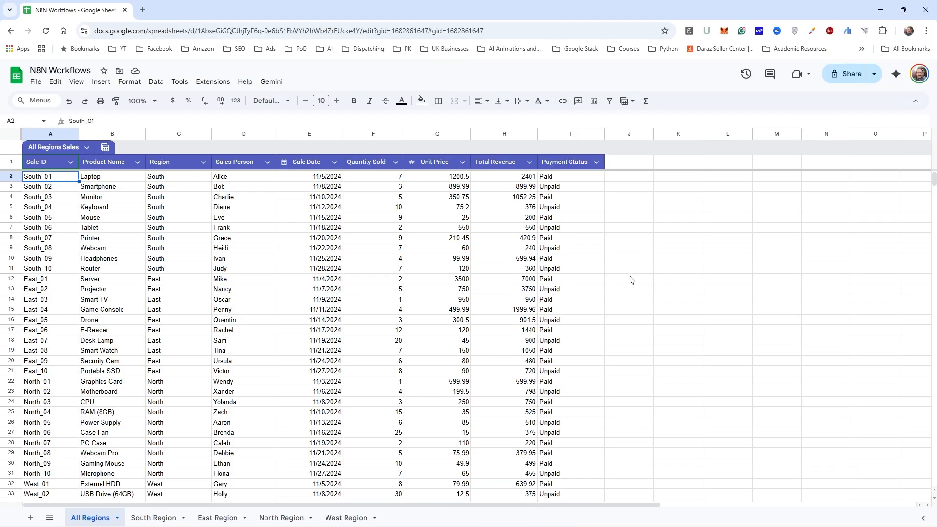
# Examine the Sale IDs in All Regions by highlighting the row blocks region by region, from South through West
pyautogui.moveTo(49, 180); pyautogui.dragTo(50, 473)
pyautogui.click(48, 281)
pyautogui.scroll(-3, 77, 401)
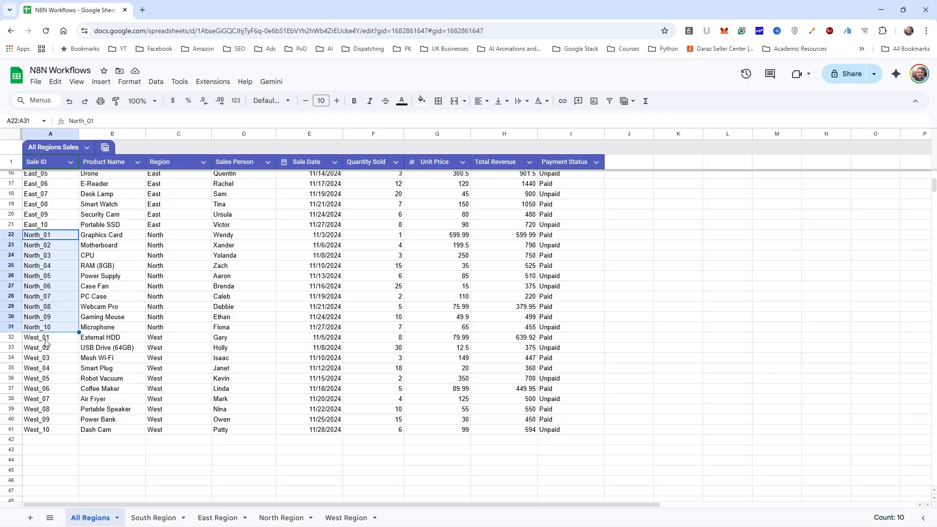
pyautogui.moveTo(45, 339); pyautogui.dragTo(47, 430)
pyautogui.scroll(3, 112, 339)
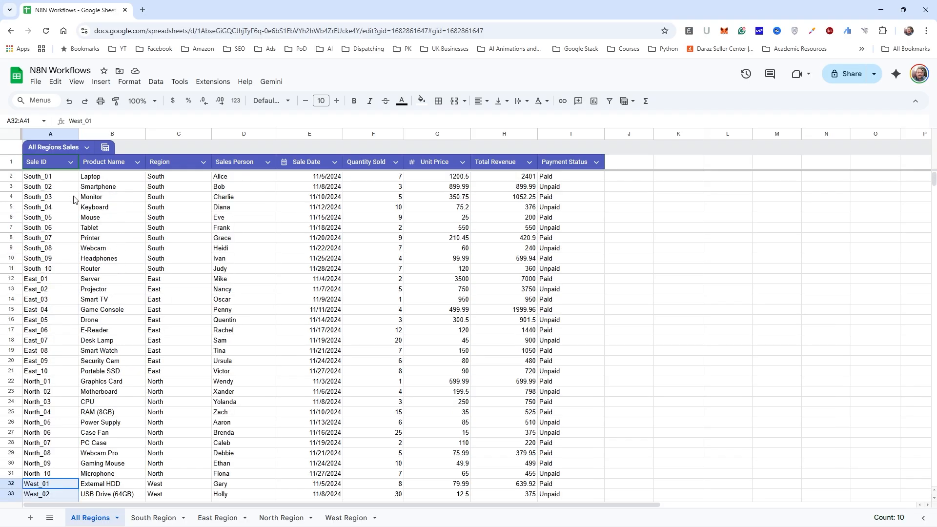
pyautogui.click(46, 180)
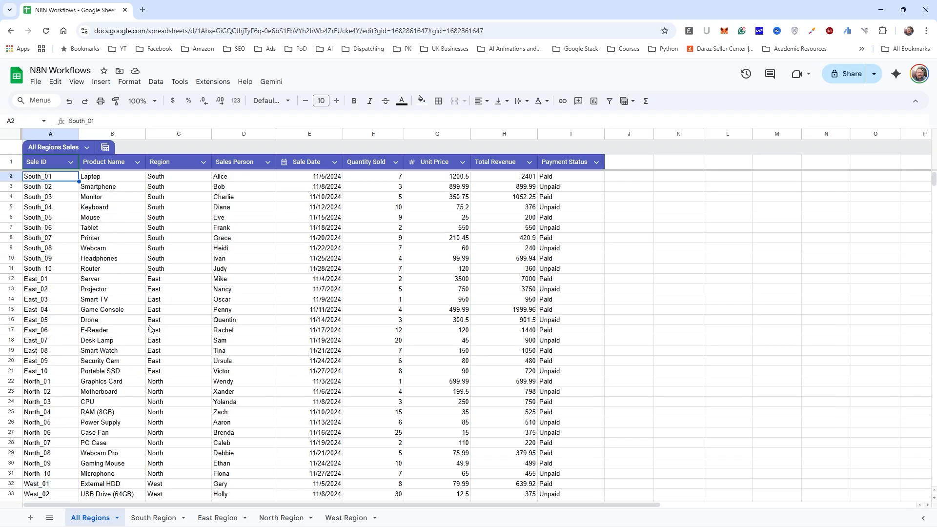
# View the South Region and North Region source sheets for comparison and return to All Regions
pyautogui.click(164, 515)
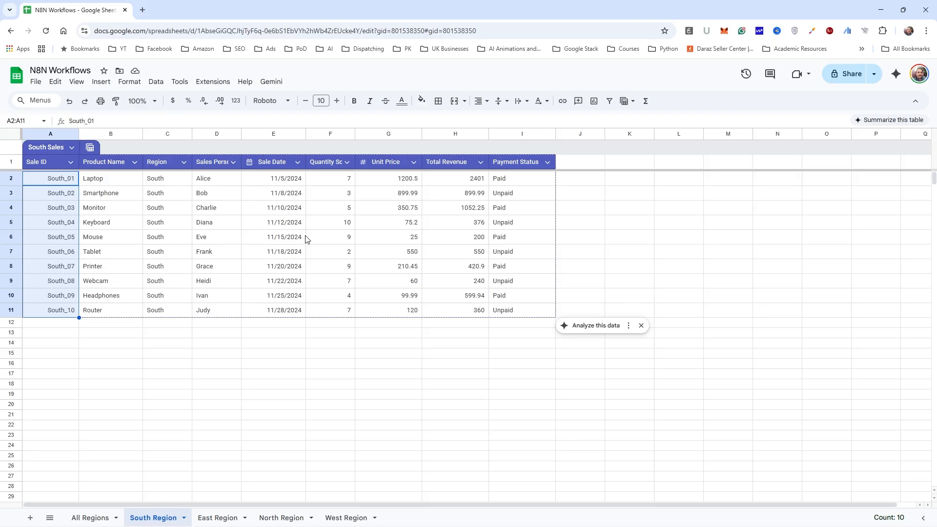
pyautogui.click(251, 352)
pyautogui.click(283, 518)
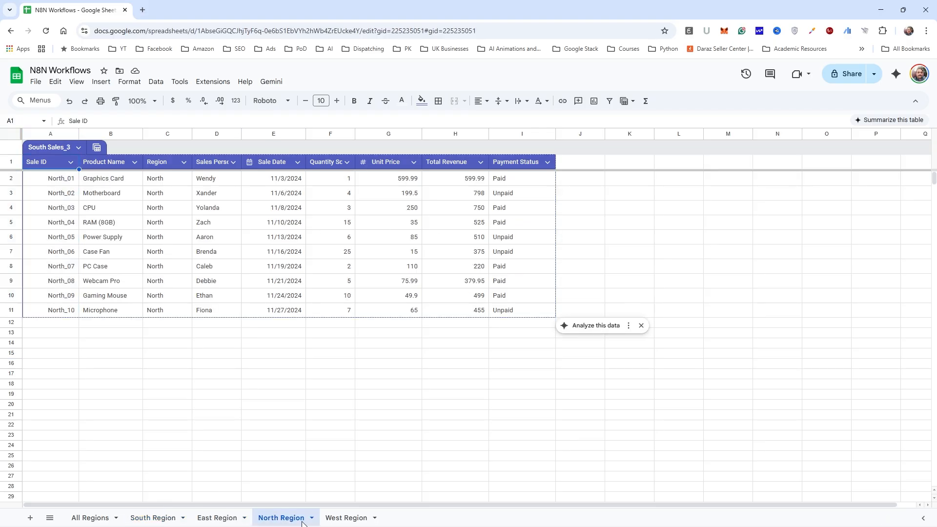
pyautogui.click(155, 518)
pyautogui.click(104, 515)
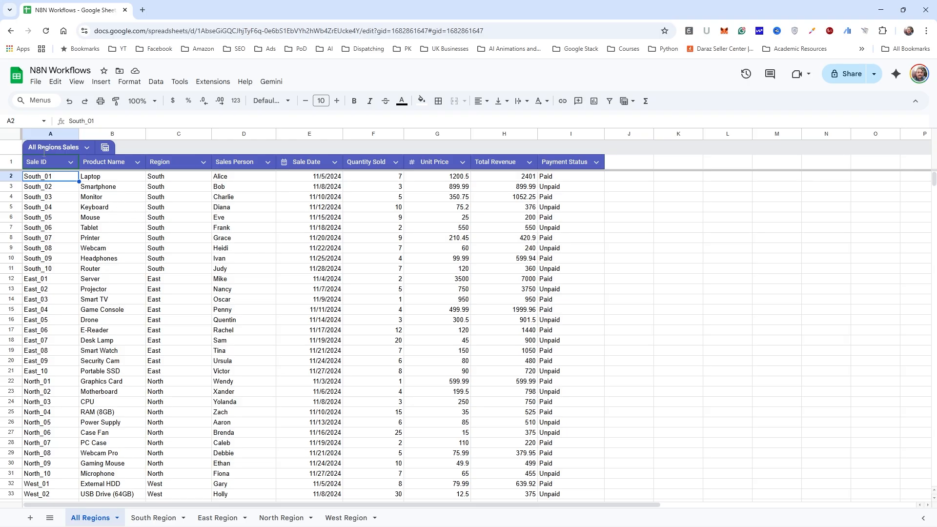
# Adjust the All Regions Sales table range to 'All Regions'!A1:I41
pyautogui.click(88, 149)
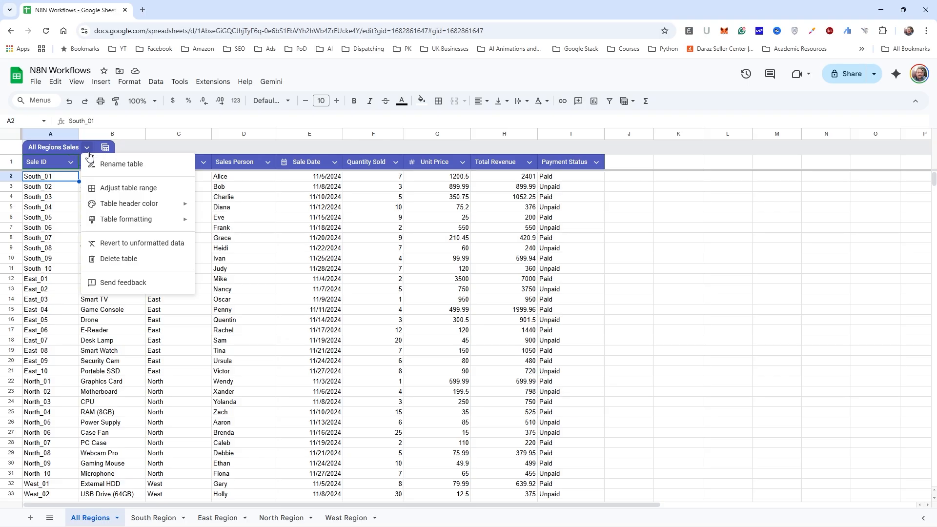
pyautogui.click(122, 189)
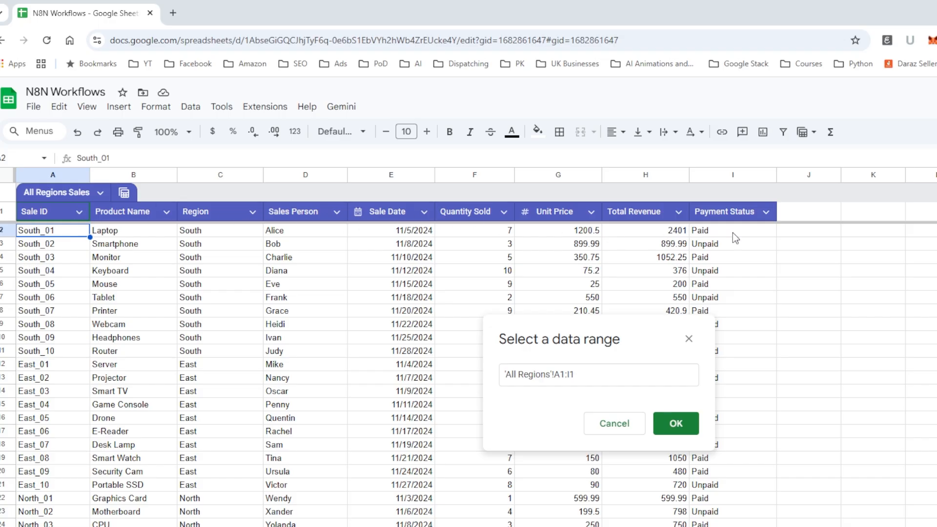
pyautogui.click(596, 375)
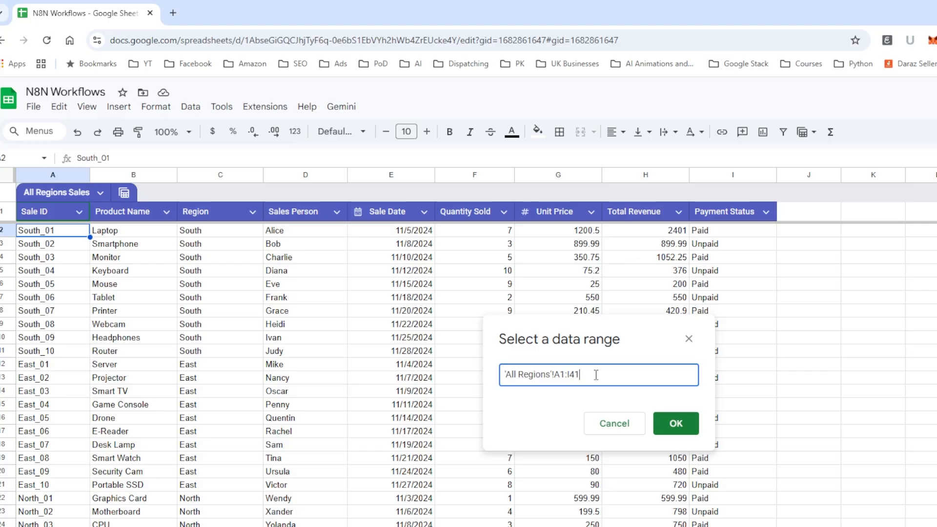
pyautogui.click(676, 423)
# Inspect the adjusted All Regions Sales table down to the West_10 row and back up to the South rows
pyautogui.scroll(-8, 434, 448)
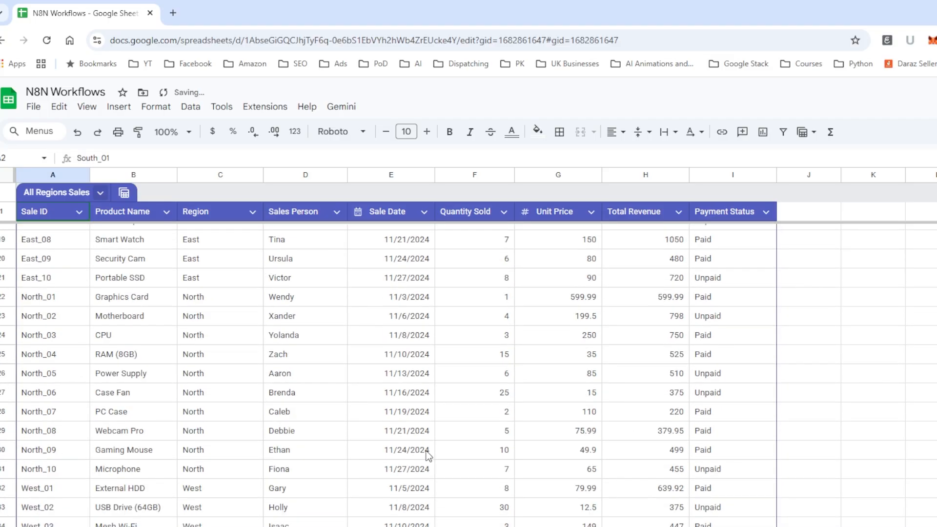
pyautogui.scroll(-2, 190, 512)
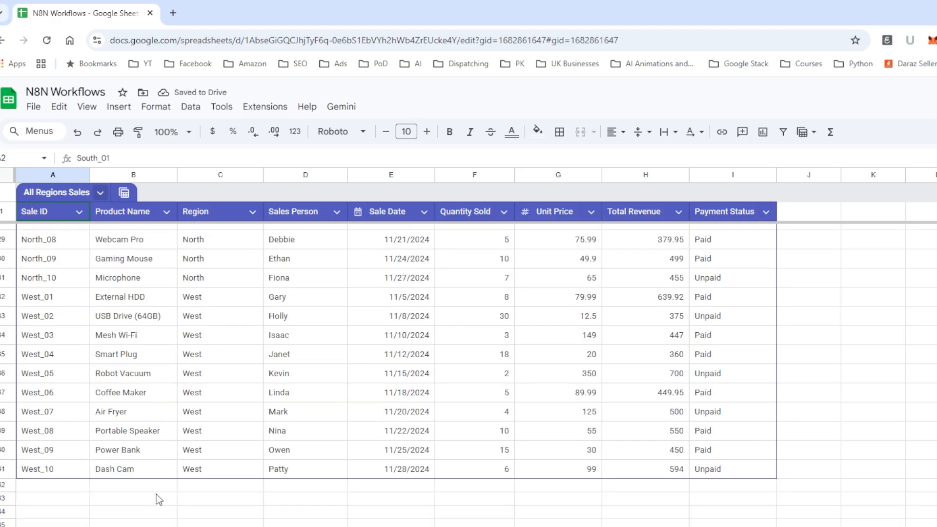
pyautogui.click(5, 469)
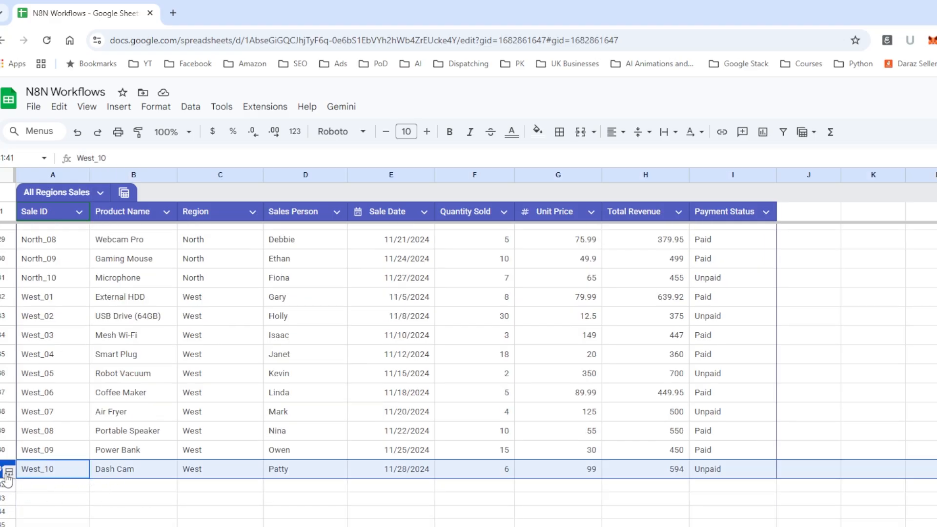
pyautogui.scroll(3, 176, 476)
pyautogui.scroll(6, 176, 476)
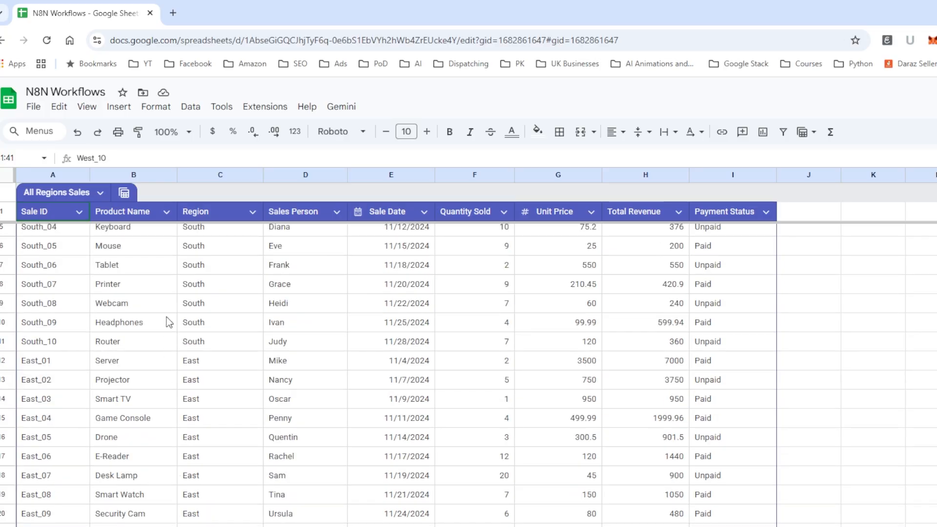
pyautogui.click(49, 230)
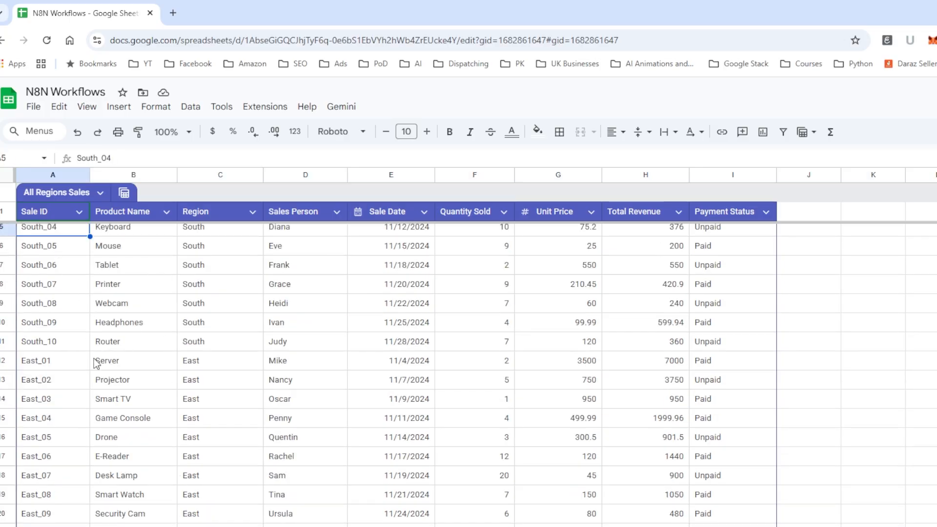